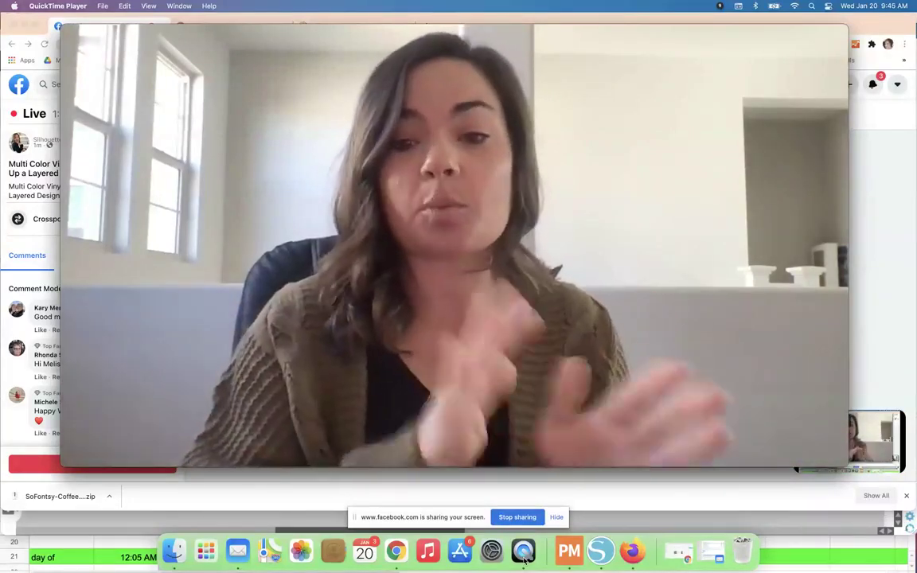
Switch to Silhouette Studio, then open the SoFontsy-Coffee-Cup-Monogram folder from Downloads in Finder and display its files as icons
{"action": "left_click", "coordinate": [599, 558]}
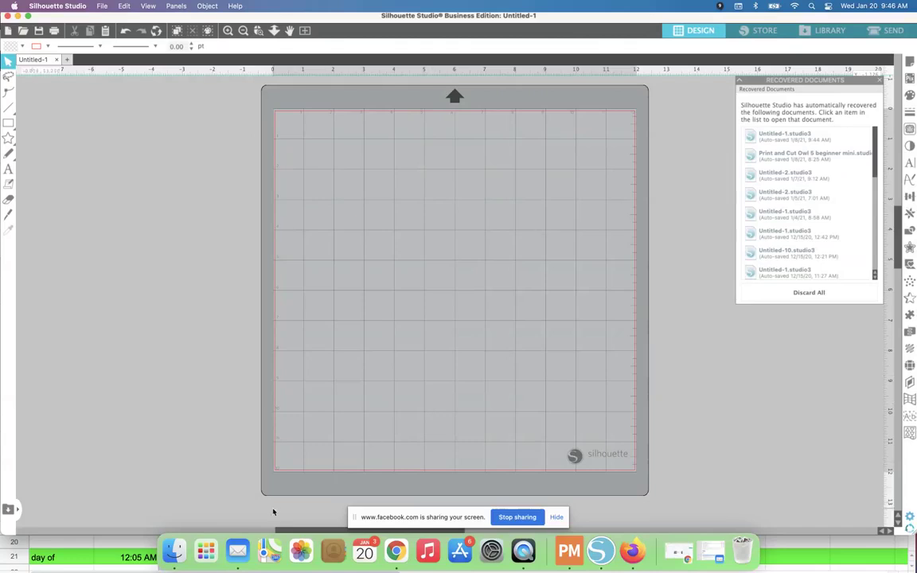
{"action": "left_click", "coordinate": [175, 550]}
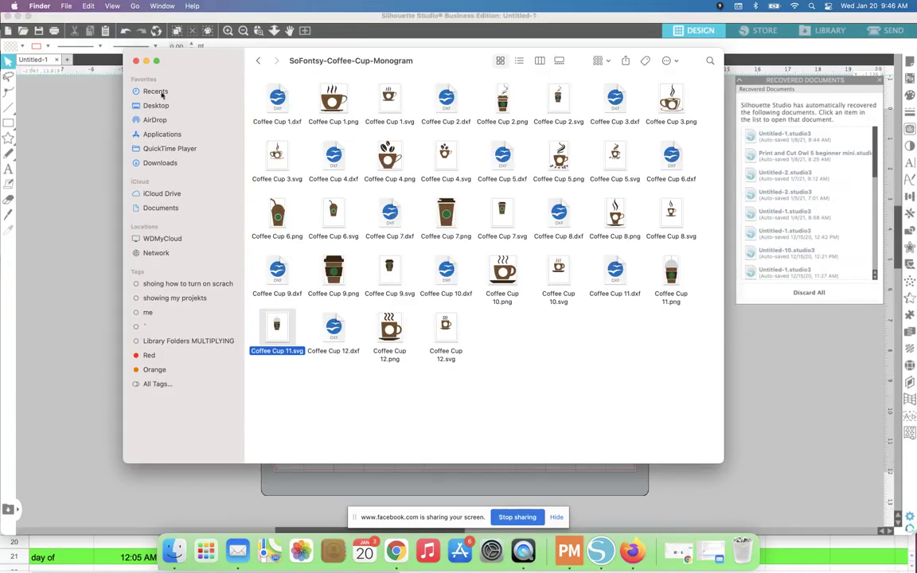
{"action": "left_click", "coordinate": [150, 163]}
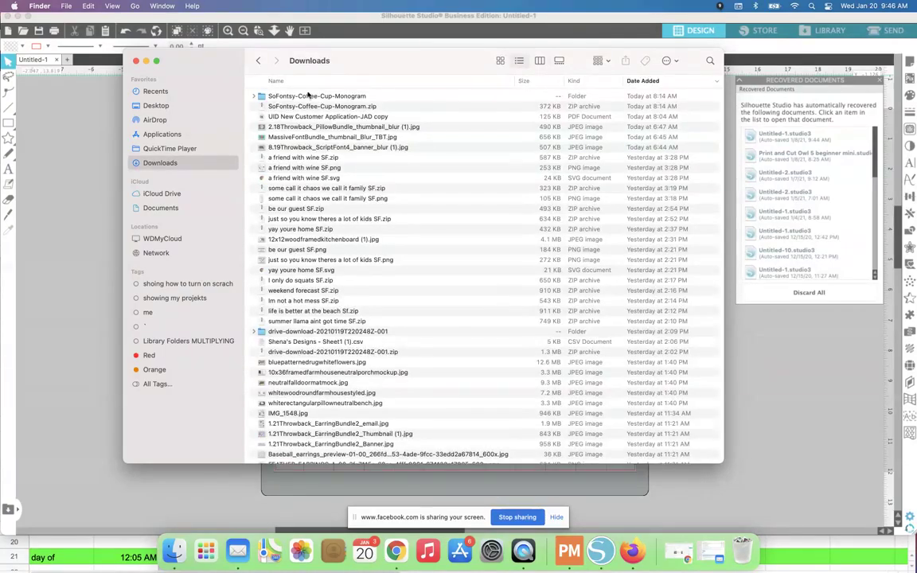
{"action": "double_click", "coordinate": [308, 98]}
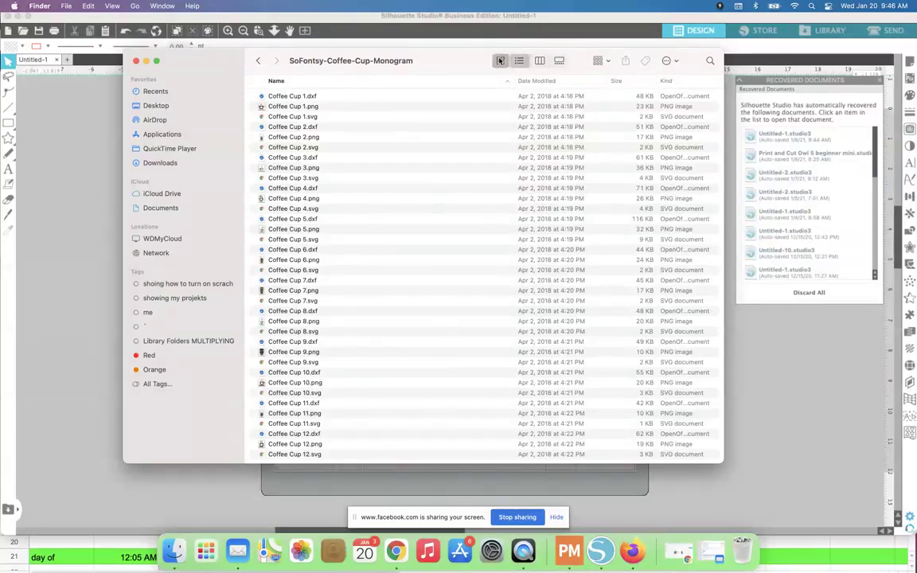
{"action": "key", "text": "super+1"}
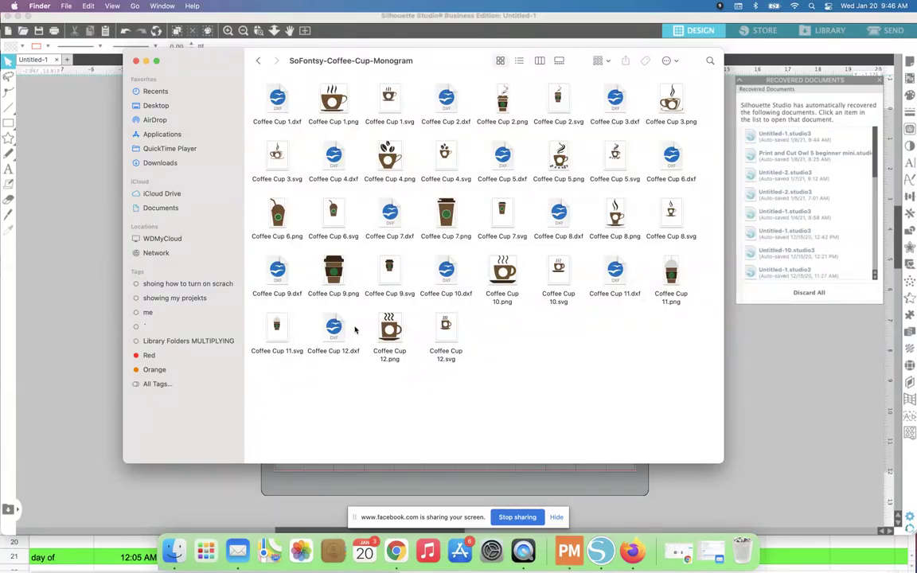
Bring Coffee Cup 11.svg from the folder into the Silhouette Studio document and place the design on the cutting mat
{"action": "left_click_drag", "start_coordinate": [268, 314], "coordinate": [49, 402]}
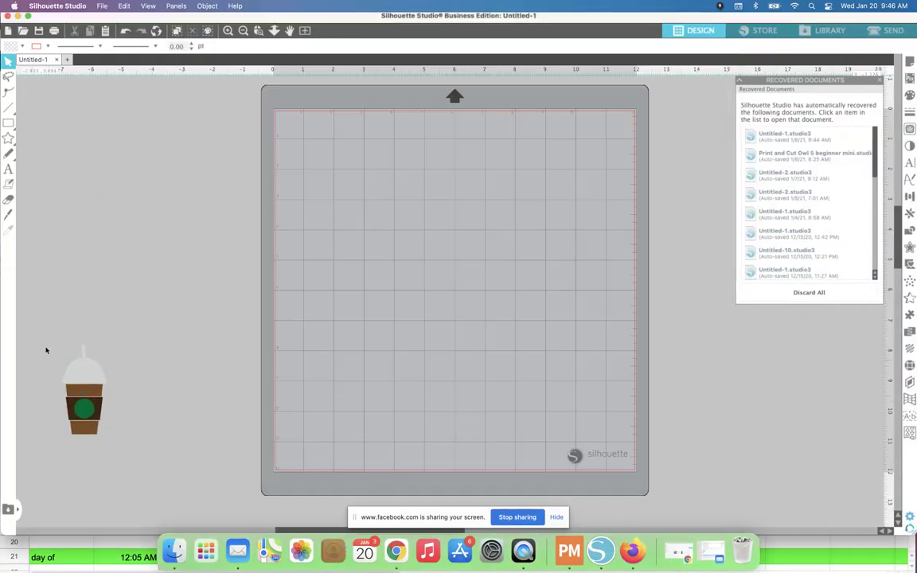
{"action": "left_click_drag", "start_coordinate": [88, 437], "coordinate": [489, 381]}
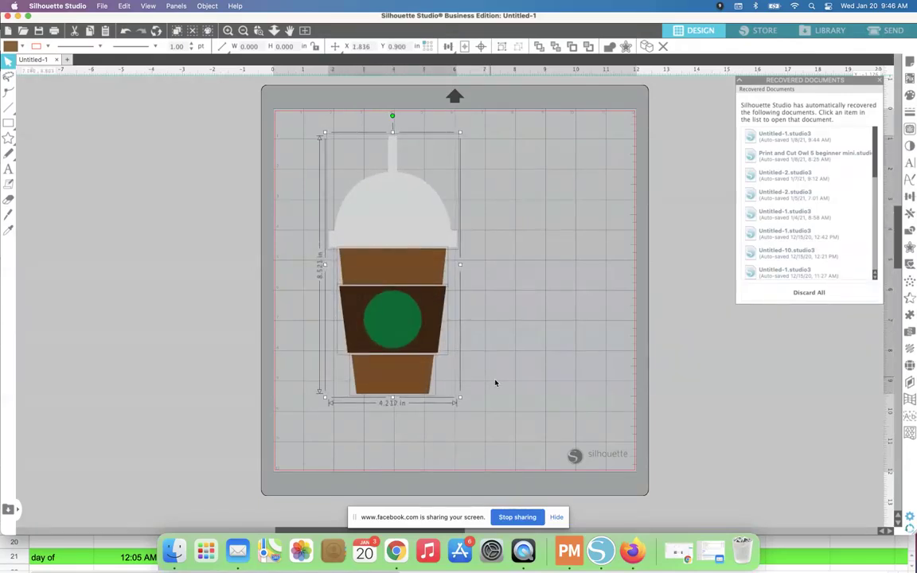
{"action": "left_click", "coordinate": [514, 375]}
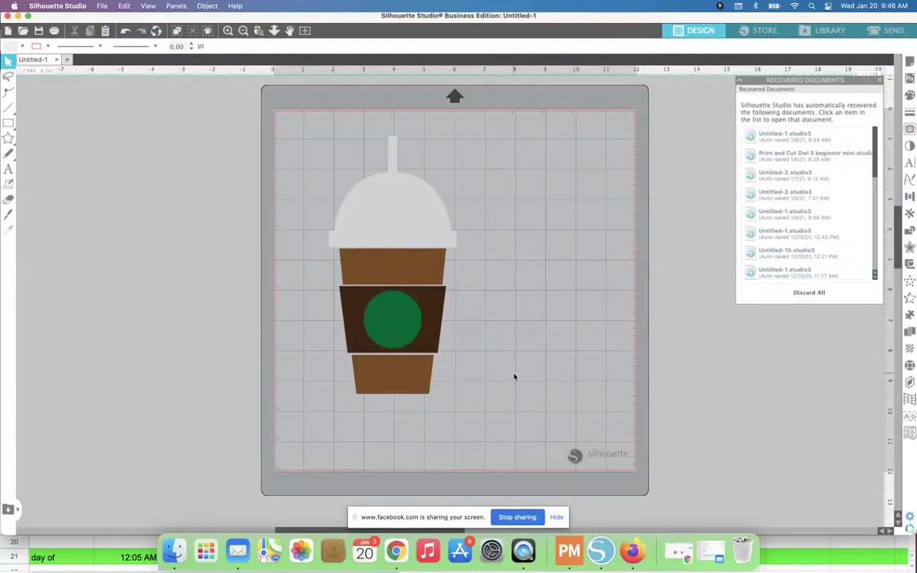
Check that the cup sections are separate pieces and fill the dark brown sleeve with light blue
{"action": "left_click", "coordinate": [401, 270]}
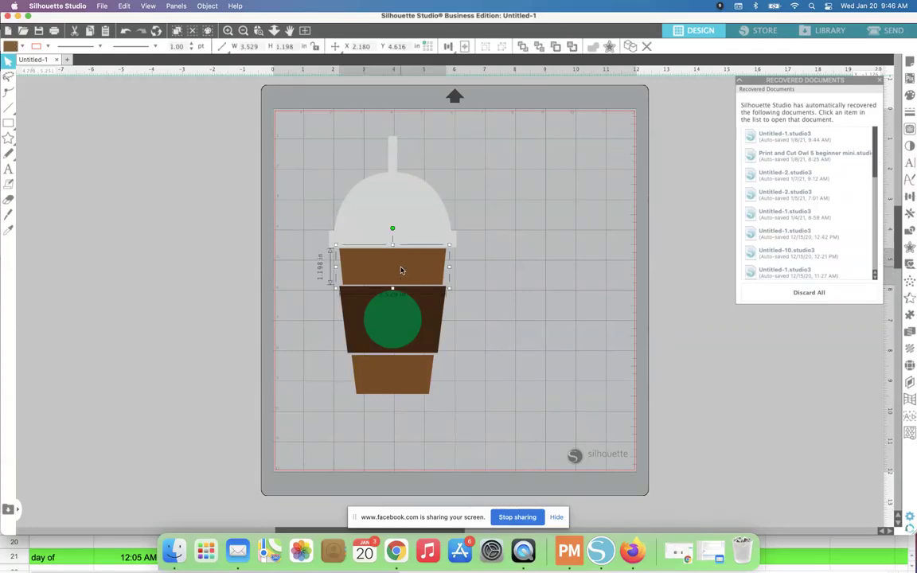
{"action": "left_click", "coordinate": [391, 379]}
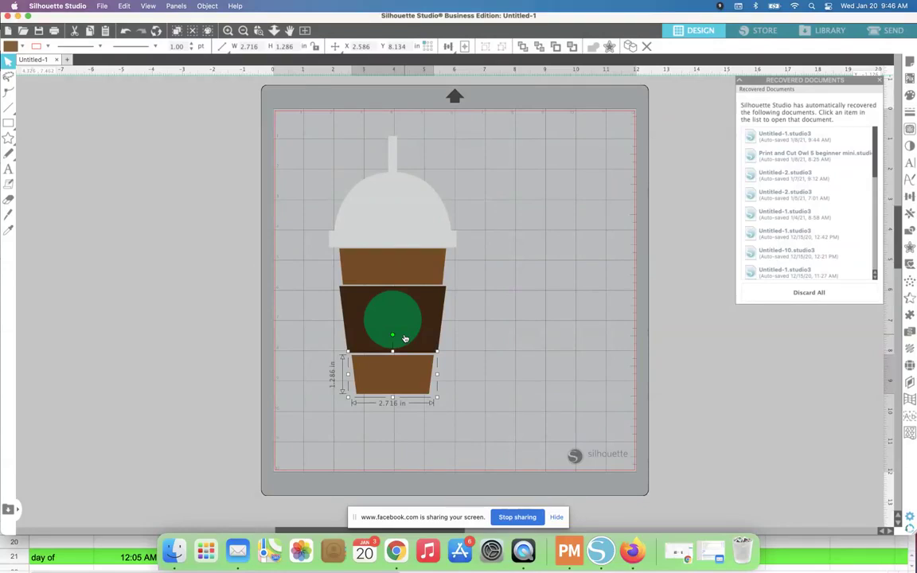
{"action": "left_click", "coordinate": [356, 311]}
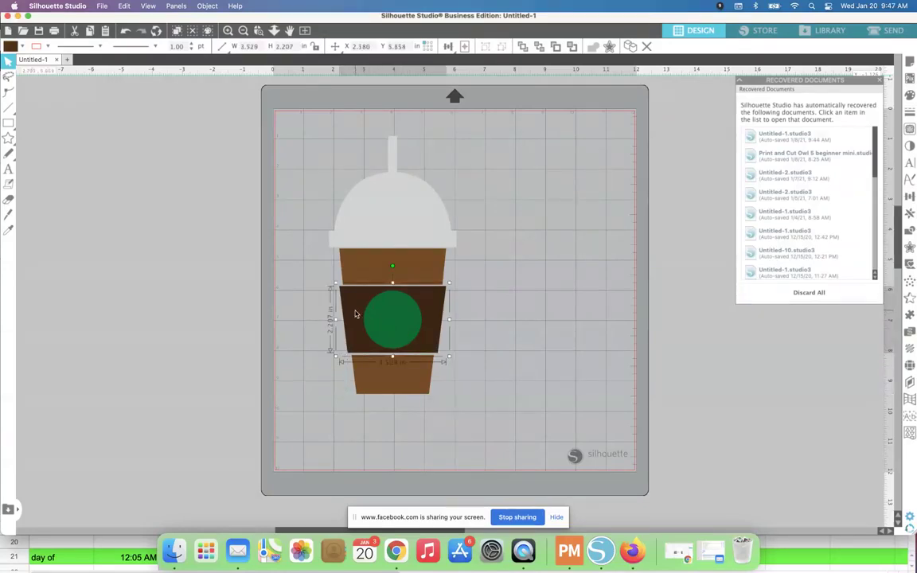
{"action": "left_click", "coordinate": [22, 46]}
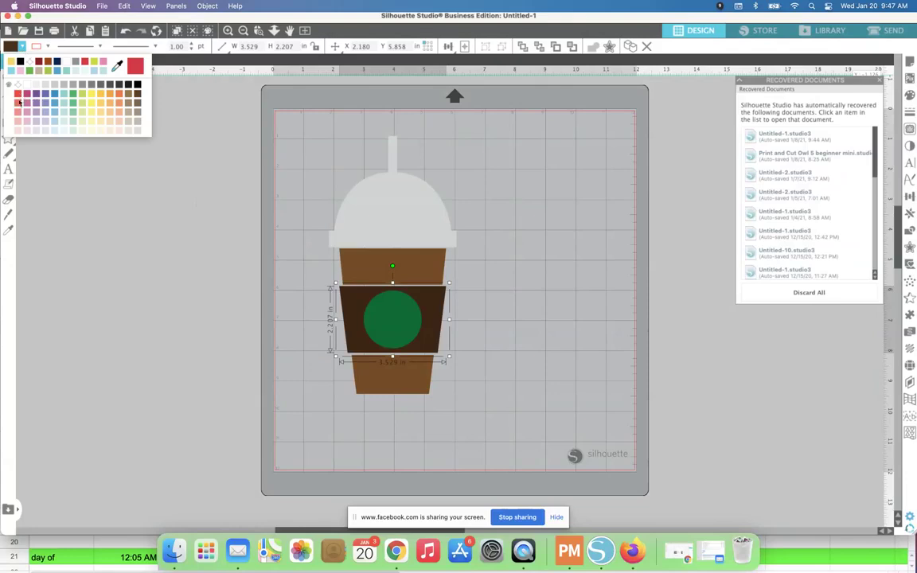
{"action": "left_click", "coordinate": [19, 96]}
{"action": "left_click", "coordinate": [21, 48]}
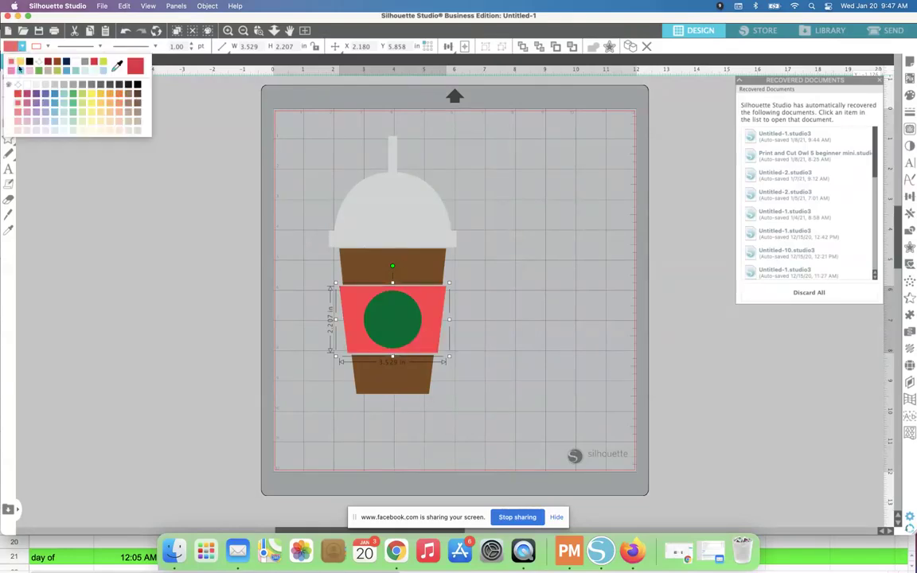
{"action": "left_click", "coordinate": [21, 63]}
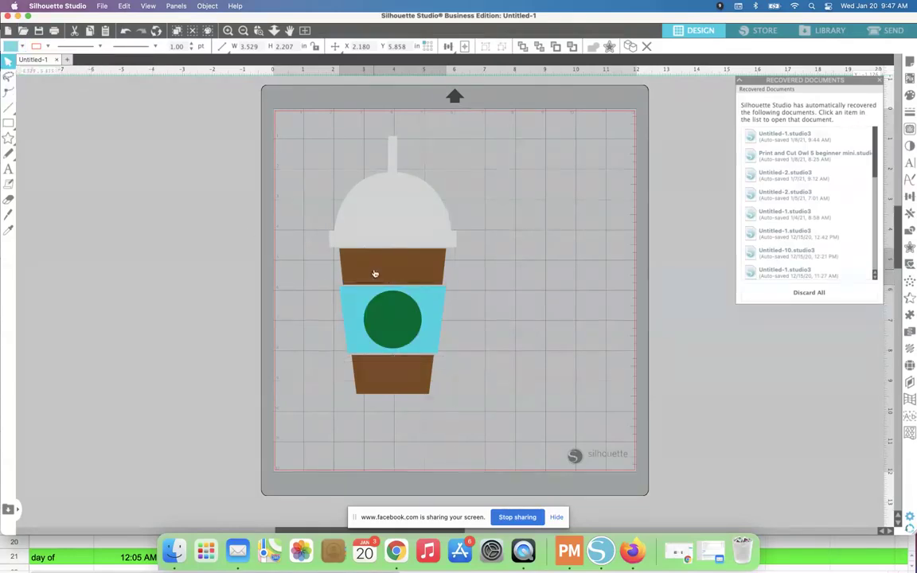
Fill both brown cup sections, above and below the sleeve, with tan
{"action": "left_click", "coordinate": [363, 378]}
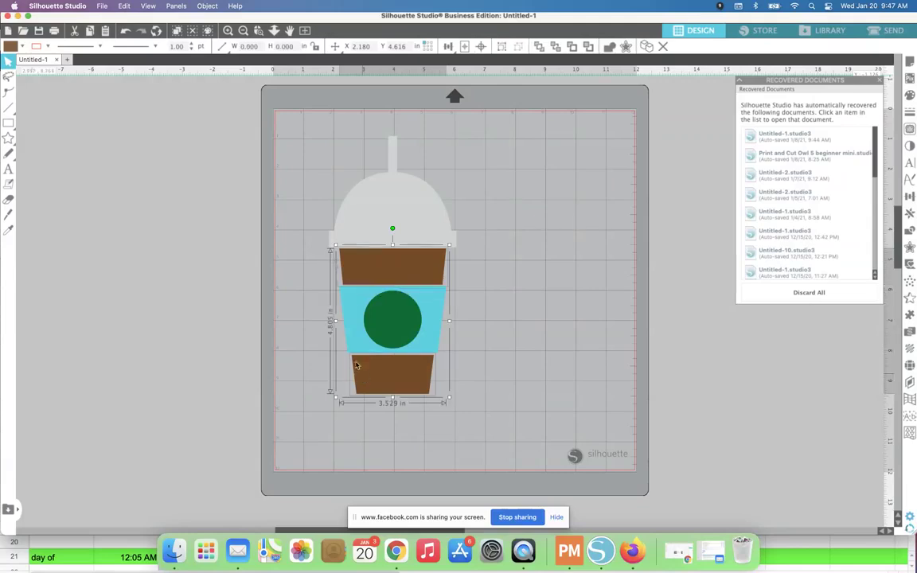
{"action": "left_click", "coordinate": [20, 46]}
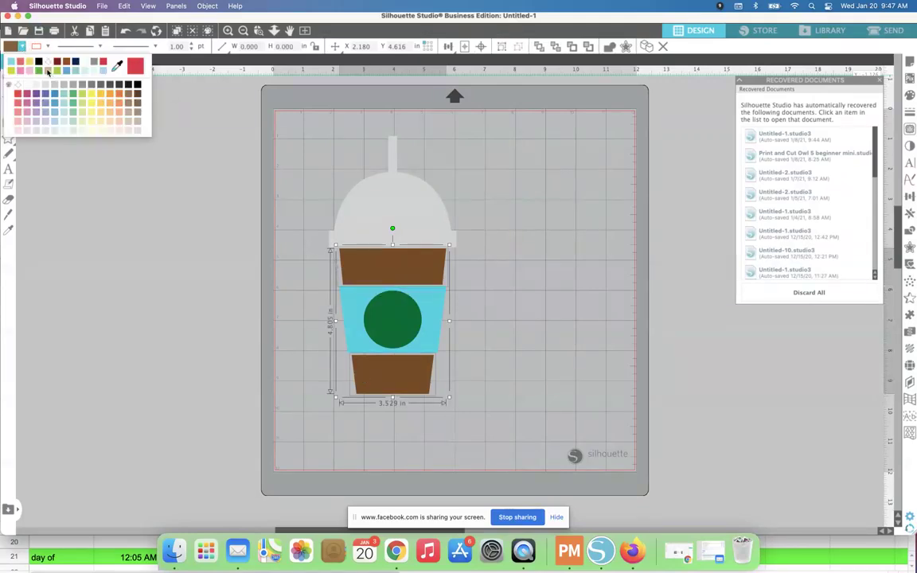
{"action": "left_click", "coordinate": [47, 71]}
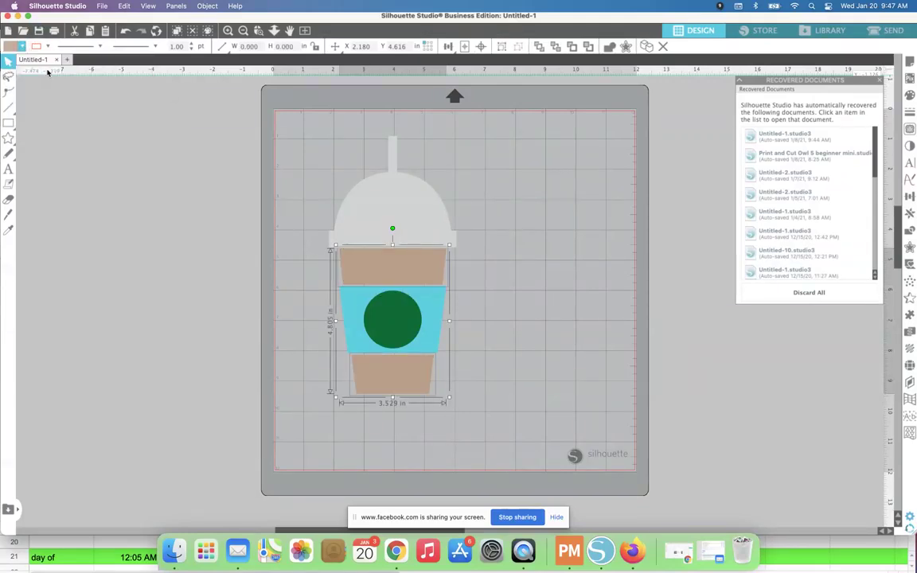
Fill the green circle on the sleeve with a light coral pink and deselect it
{"action": "left_click", "coordinate": [364, 306]}
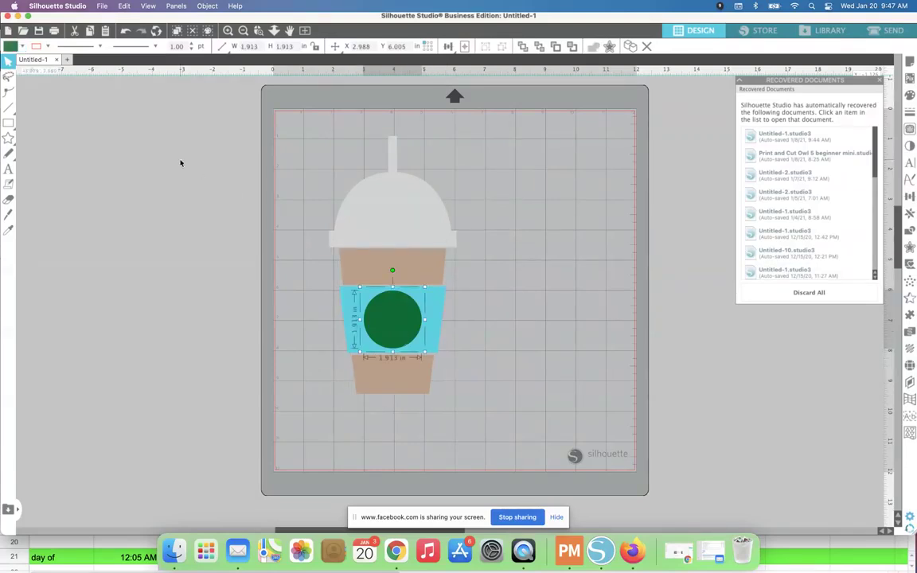
{"action": "left_click", "coordinate": [20, 47]}
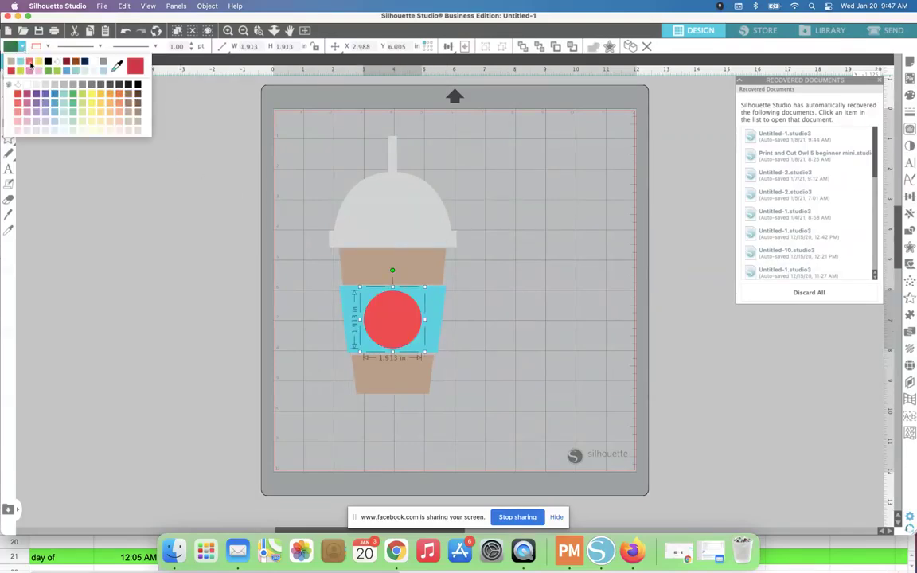
{"action": "left_click", "coordinate": [30, 65]}
{"action": "left_click", "coordinate": [21, 45]}
{"action": "left_click", "coordinate": [30, 103]}
{"action": "left_click", "coordinate": [159, 227]}
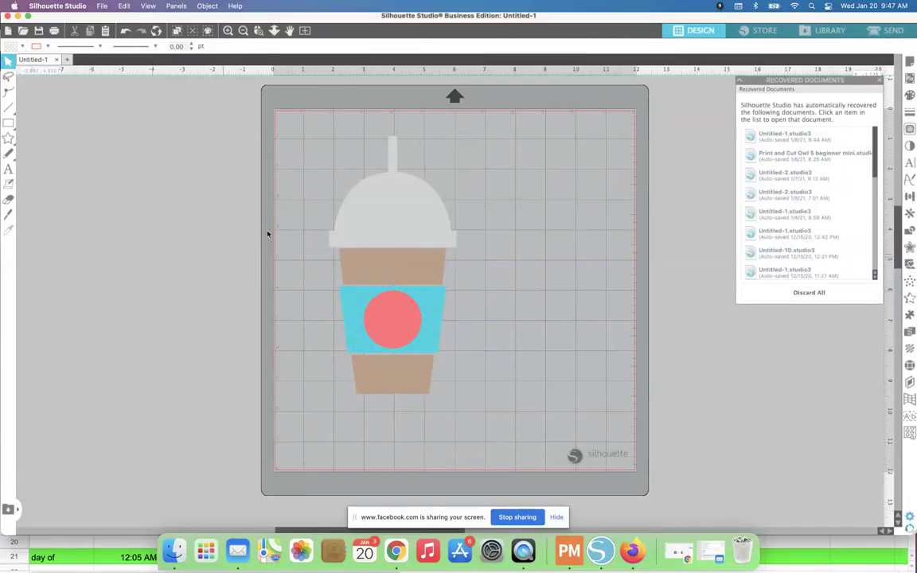
Dismiss the recovered documents list and set the page transparency to 0% in Page Setup
{"action": "left_click", "coordinate": [881, 80]}
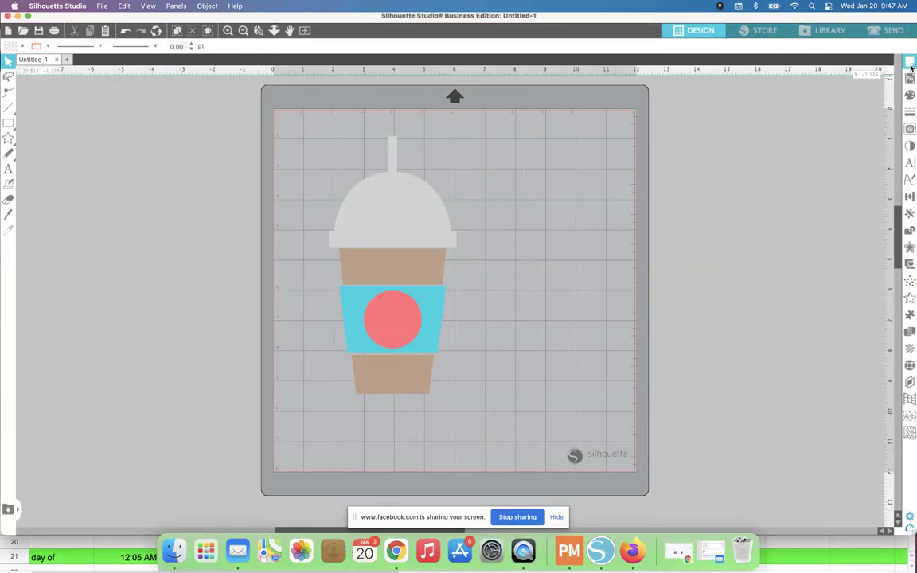
{"action": "left_click", "coordinate": [911, 68]}
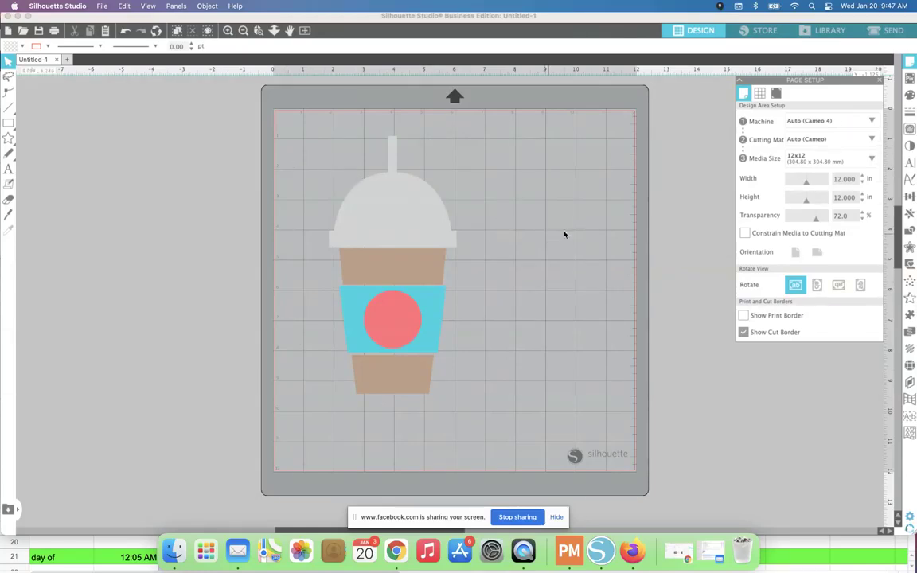
{"action": "left_click", "coordinate": [801, 222]}
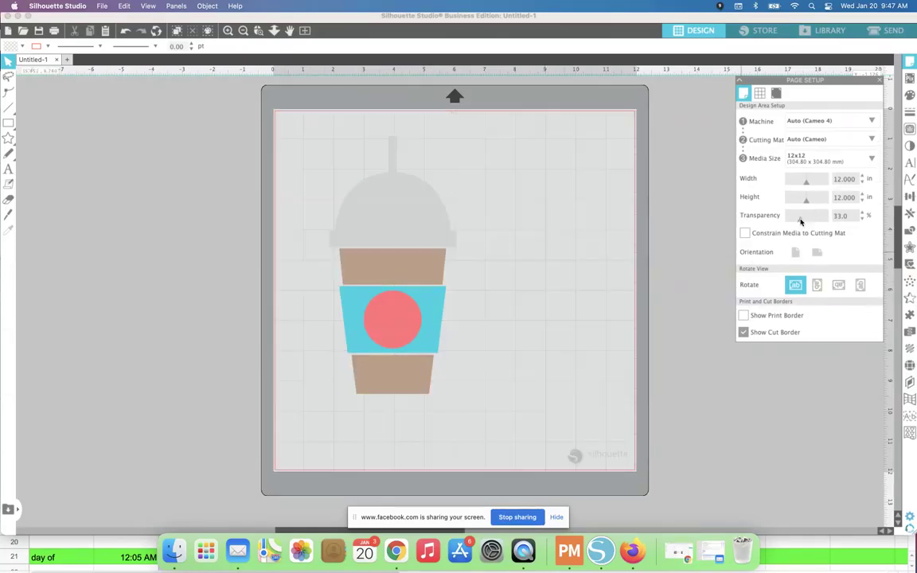
{"action": "left_click_drag", "start_coordinate": [802, 223], "coordinate": [769, 223]}
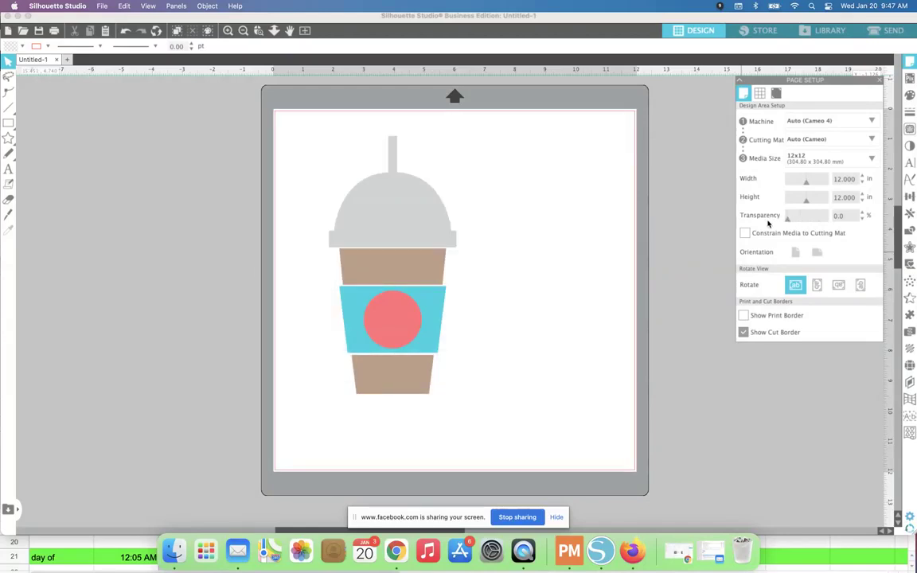
{"action": "left_click", "coordinate": [786, 221]}
{"action": "left_click", "coordinate": [844, 223]}
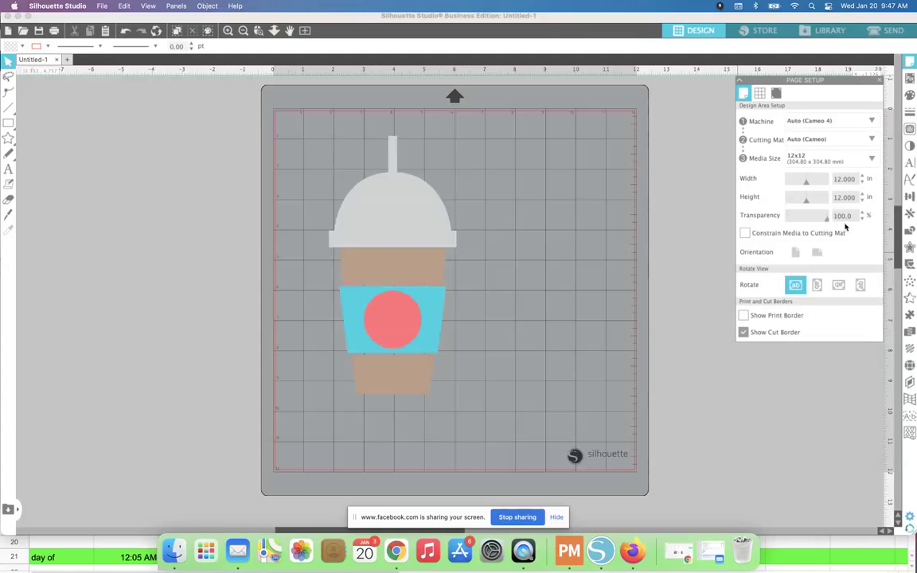
{"action": "left_click", "coordinate": [783, 220]}
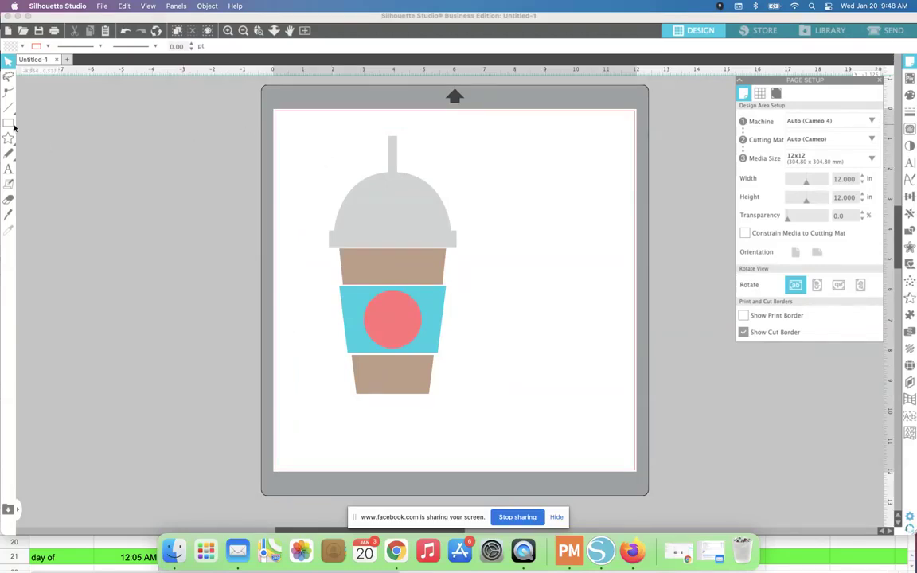
Draw a rectangle about 1.54 in wide and 0.96 in high above the cup lid, left of the straw
{"action": "mouse_move", "coordinate": [9, 124]}
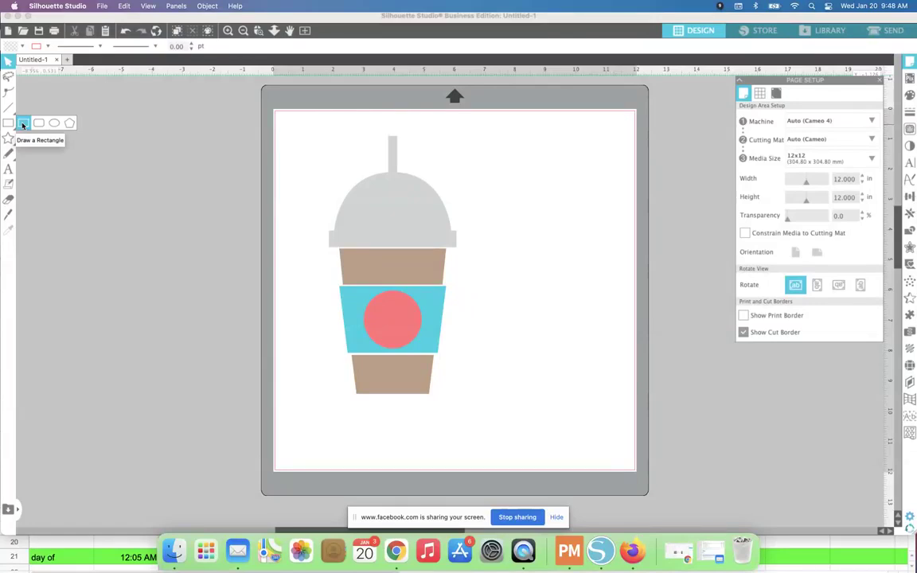
{"action": "left_click", "coordinate": [23, 125]}
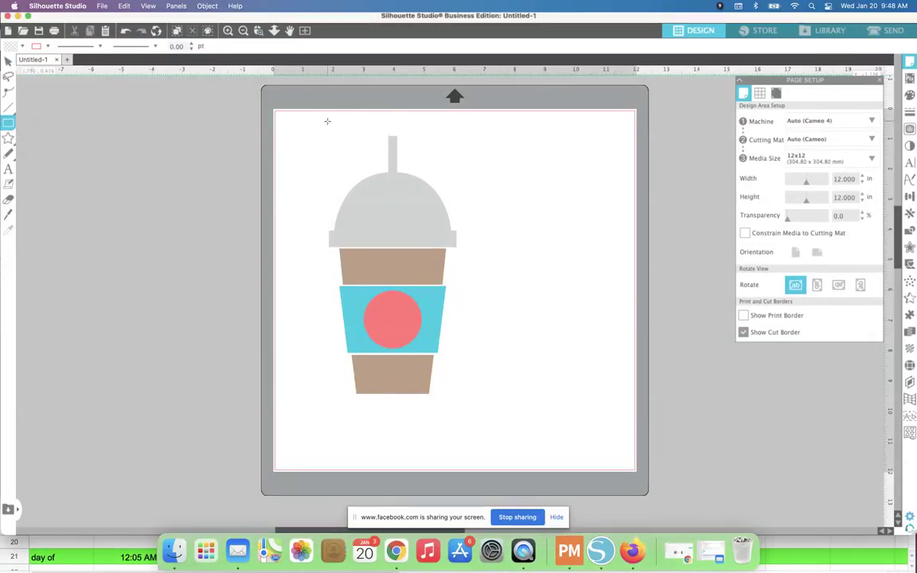
{"action": "left_click_drag", "start_coordinate": [309, 123], "coordinate": [358, 155]}
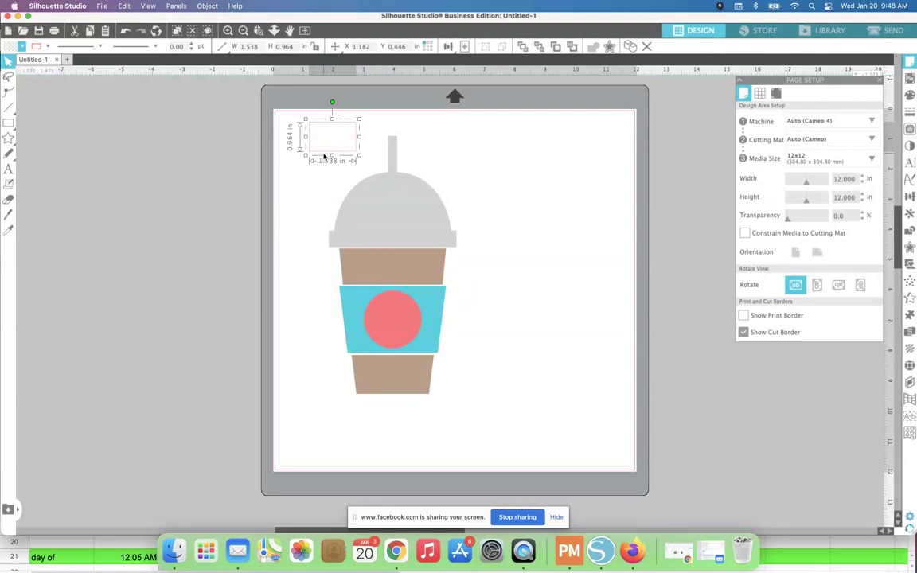
Copy and paste the rectangle so that one sits on each side of the straw, and reselect the left one
{"action": "right_click", "coordinate": [324, 156]}
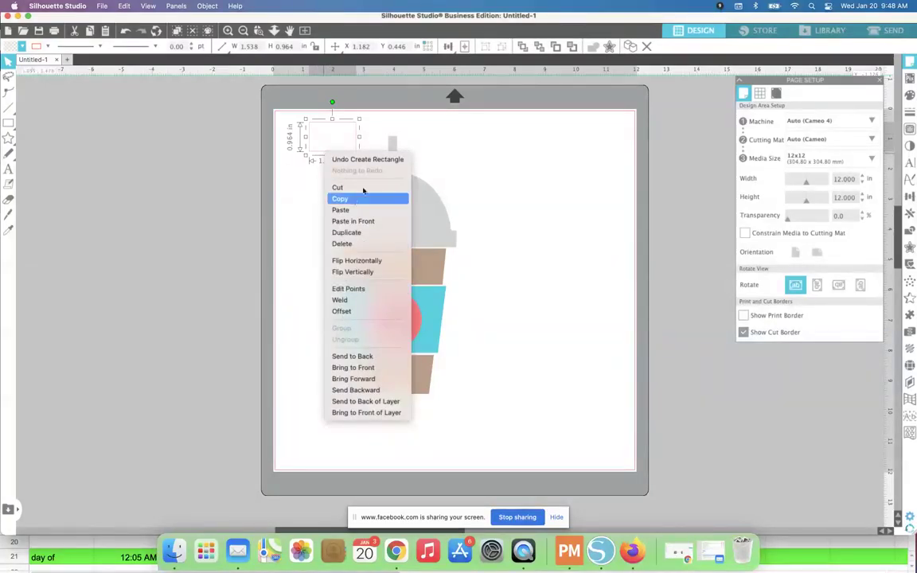
{"action": "left_click", "coordinate": [353, 200]}
{"action": "right_click", "coordinate": [453, 131]}
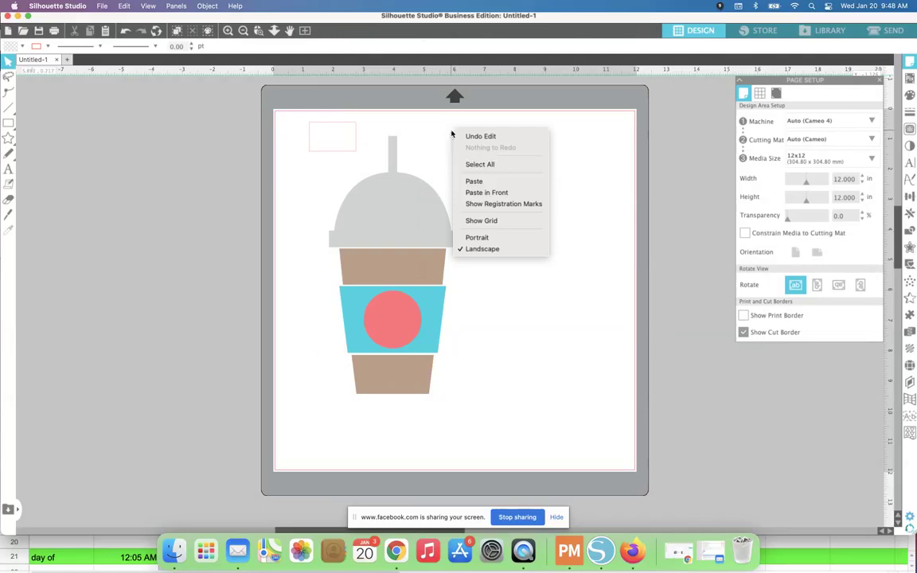
{"action": "left_click", "coordinate": [472, 181]}
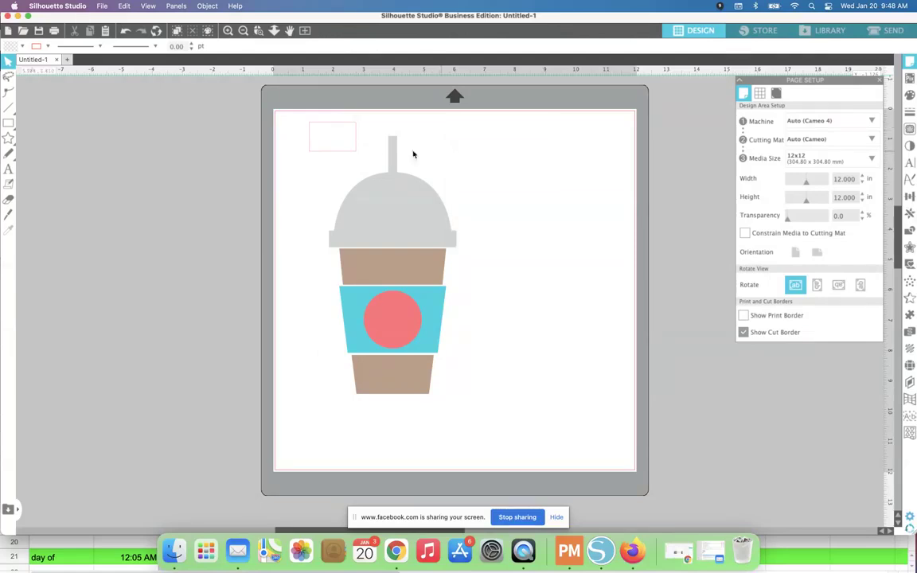
{"action": "left_click_drag", "start_coordinate": [356, 151], "coordinate": [455, 128]}
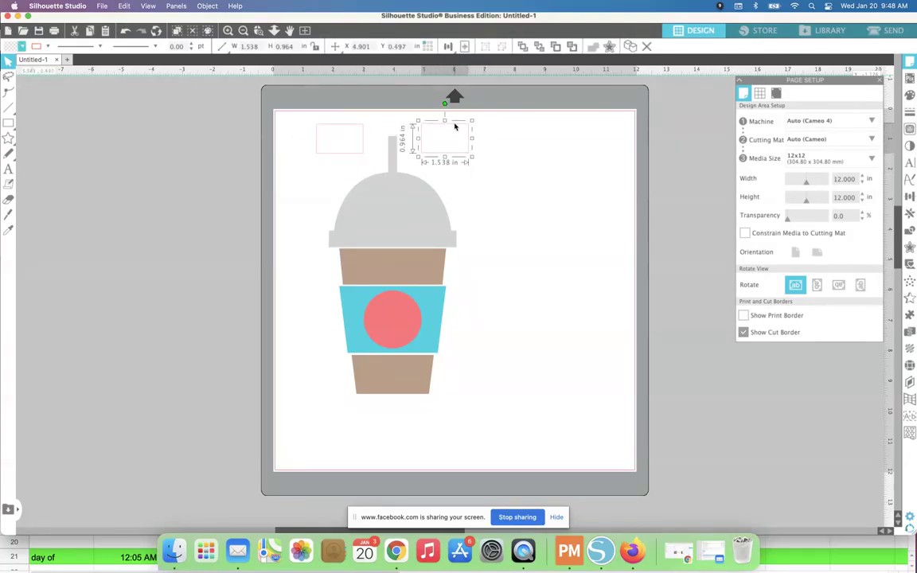
{"action": "left_click", "coordinate": [500, 134]}
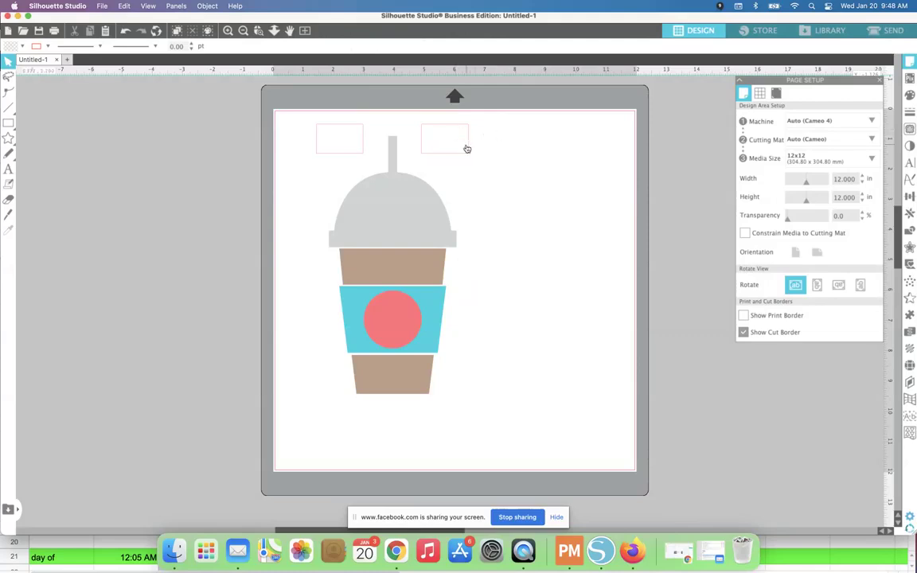
{"action": "left_click", "coordinate": [348, 127]}
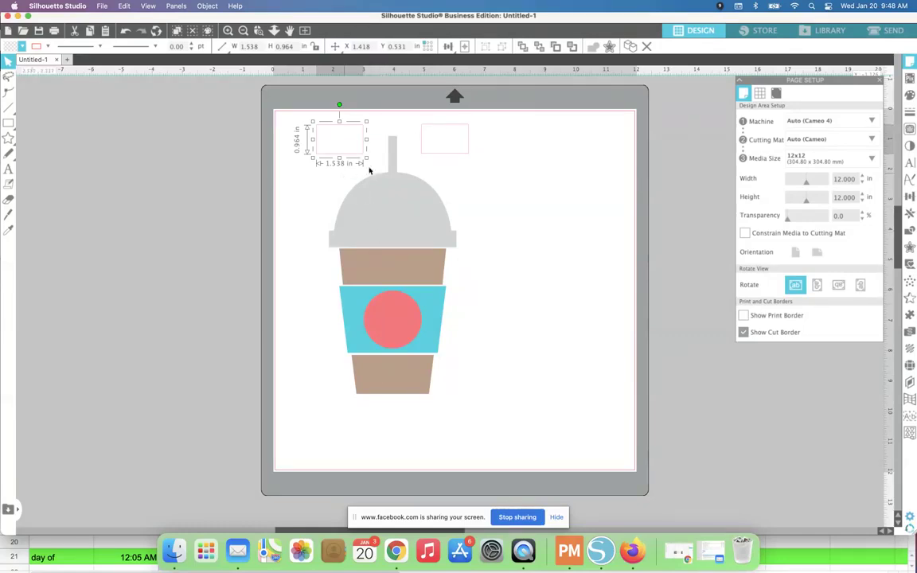
Fill both rectangles beside the straw with solid green and deselect them
{"action": "left_click", "coordinate": [440, 153], "text": "shift"}
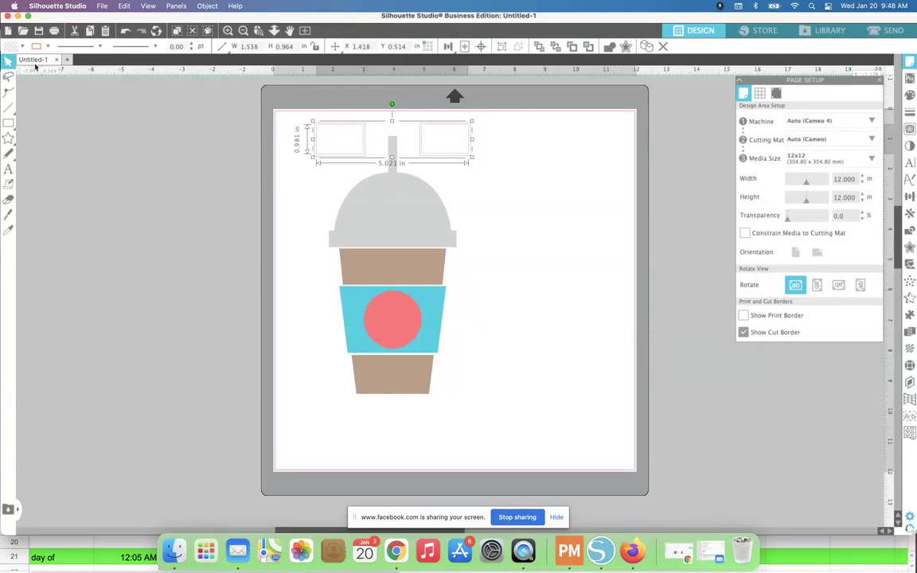
{"action": "left_click", "coordinate": [21, 47]}
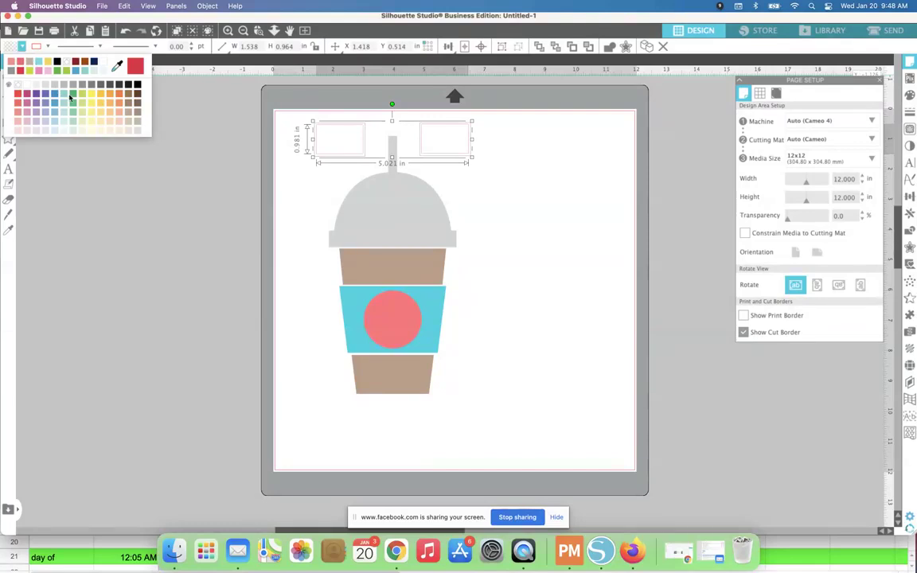
{"action": "left_click", "coordinate": [70, 98]}
{"action": "left_click", "coordinate": [184, 161]}
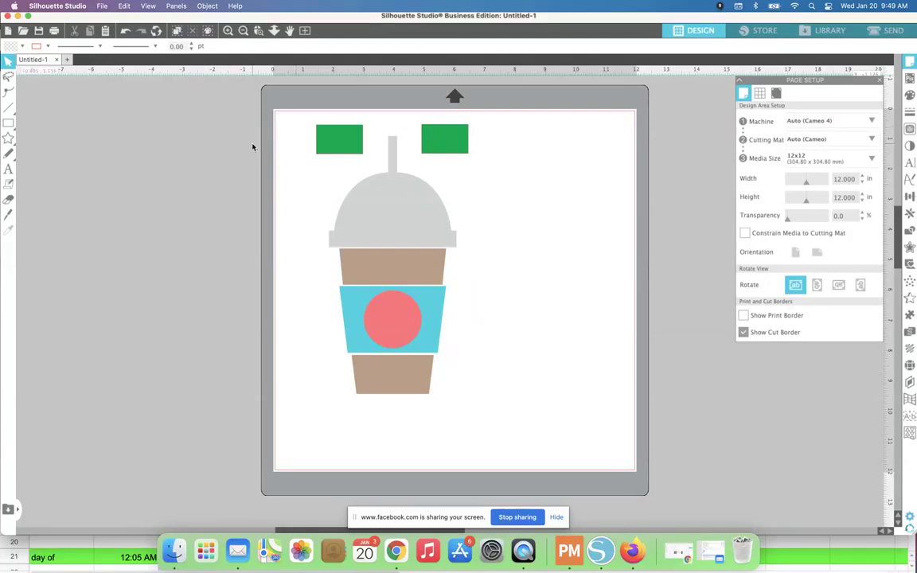
Add a sticky note reading "Option #1!!" in the empty area beside the page
{"action": "left_click", "coordinate": [8, 169]}
{"action": "left_click", "coordinate": [98, 172]}
{"action": "type", "text": "option #1!!"}
{"action": "left_click_drag", "start_coordinate": [97, 173], "coordinate": [98, 174]}
{"action": "type", "text": "O"}
{"action": "left_click", "coordinate": [298, 213]}
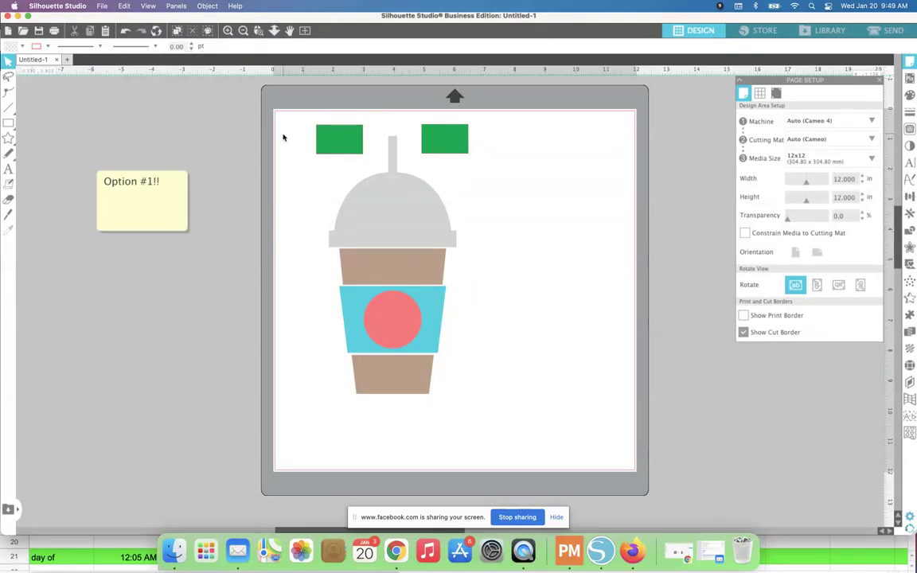
Duplicate the whole cup together with its two green rectangles and place the copy to the right of the original
{"action": "left_click_drag", "start_coordinate": [280, 118], "coordinate": [502, 411]}
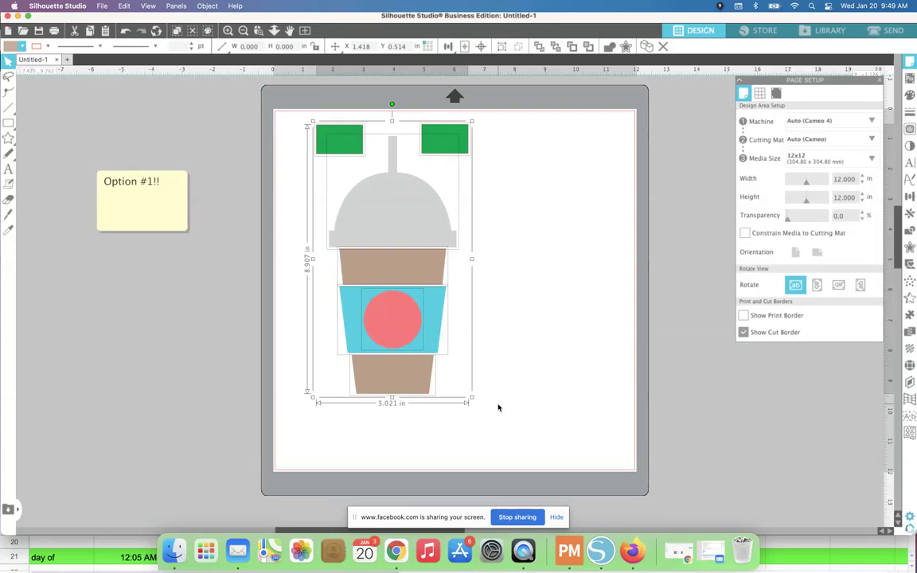
{"action": "right_click", "coordinate": [444, 234]}
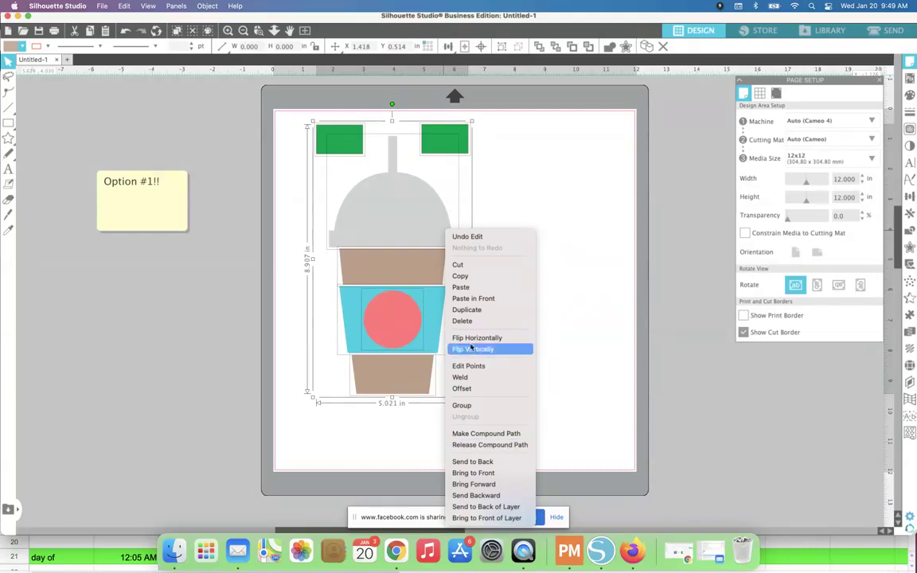
{"action": "left_click", "coordinate": [470, 310]}
{"action": "left_click_drag", "start_coordinate": [434, 242], "coordinate": [604, 242]}
Scale both cups down together to about 6.28 in overall width and duplicate the pair to make four cups in a row
{"action": "left_click_drag", "start_coordinate": [270, 107], "coordinate": [687, 430]}
{"action": "left_click_drag", "start_coordinate": [651, 402], "coordinate": [463, 348]}
{"action": "left_click_drag", "start_coordinate": [458, 269], "coordinate": [451, 270]}
{"action": "key", "text": "super+d"}
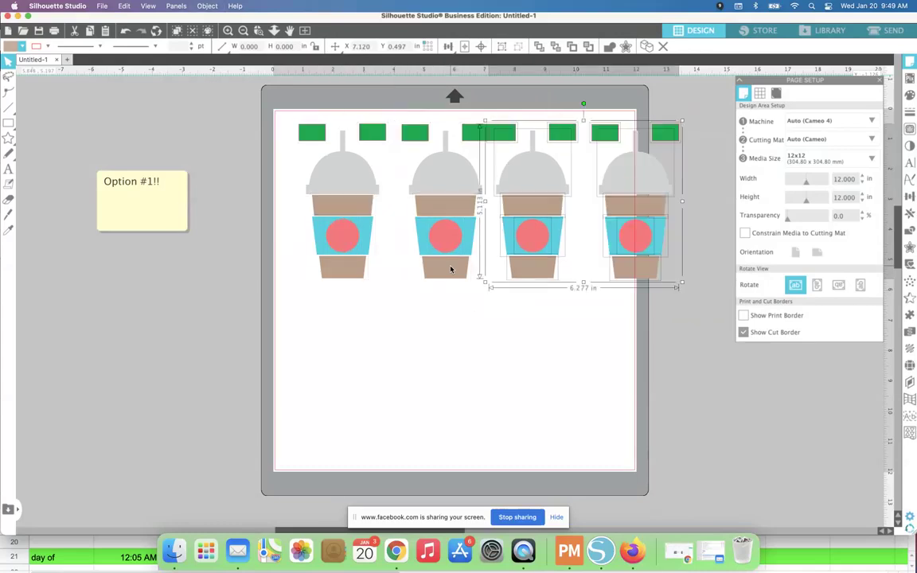
{"action": "left_click", "coordinate": [468, 362]}
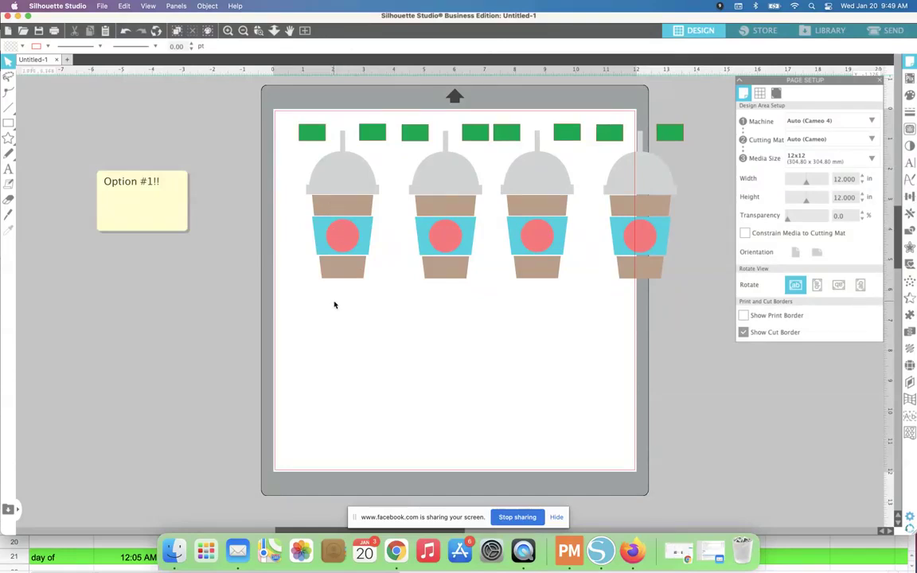
Spread the four cups with their rectangles across the page, two in the upper half and two in the lower half
{"action": "left_click_drag", "start_coordinate": [262, 107], "coordinate": [313, 253]}
{"action": "mouse_move", "coordinate": [480, 117]}
{"action": "left_mouse_down"}
{"action": "mouse_move", "coordinate": [541, 215]}
{"action": "mouse_move", "coordinate": [550, 276]}
{"action": "mouse_move", "coordinate": [517, 364]}
{"action": "mouse_move", "coordinate": [434, 427]}
{"action": "mouse_move", "coordinate": [366, 464]}
{"action": "mouse_move", "coordinate": [354, 460]}
{"action": "left_mouse_up"}
{"action": "left_click_drag", "start_coordinate": [571, 121], "coordinate": [609, 452]}
{"action": "left_click", "coordinate": [683, 426]}
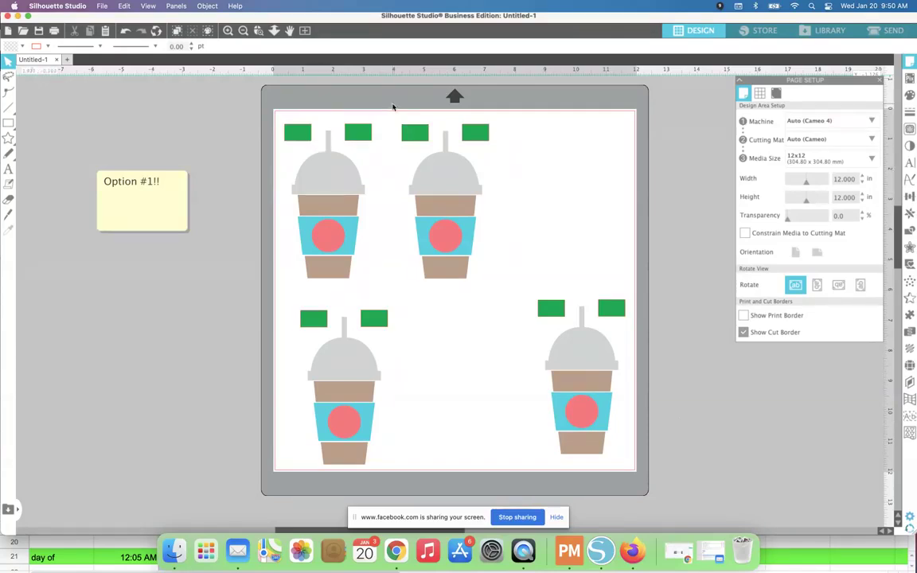
{"action": "left_click_drag", "start_coordinate": [389, 111], "coordinate": [492, 288]}
{"action": "left_click_drag", "start_coordinate": [436, 261], "coordinate": [501, 257]}
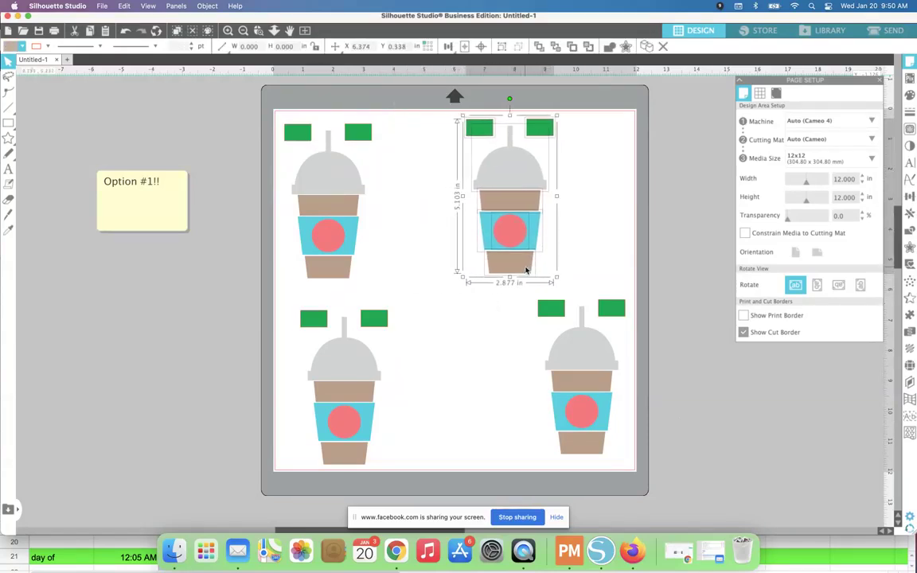
{"action": "left_click", "coordinate": [479, 313]}
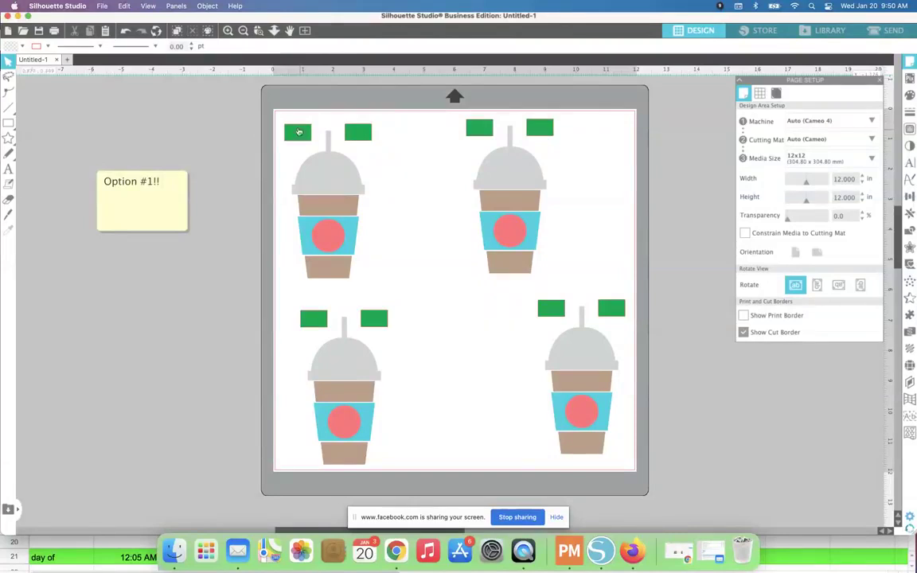
Strip the upper-left cup down to its lid and straw and the upper-right cup to its two brown pieces, keeping the green rectangles
{"action": "left_click", "coordinate": [321, 216]}
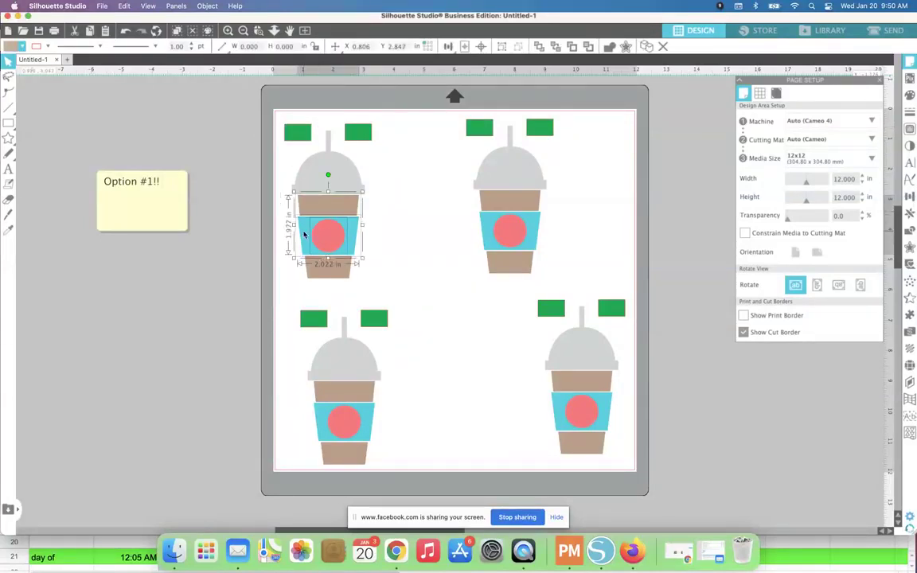
{"action": "key", "text": "Delete"}
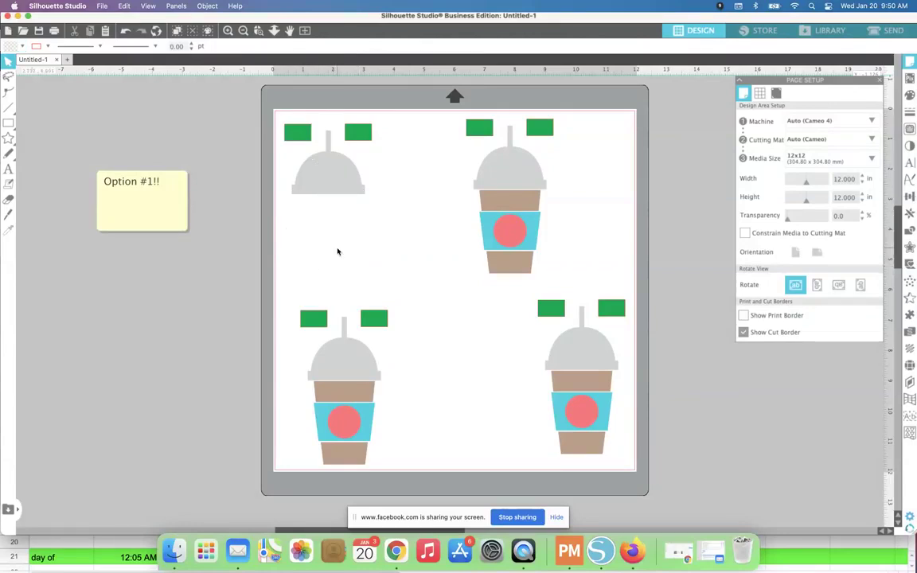
{"action": "left_click", "coordinate": [507, 174]}
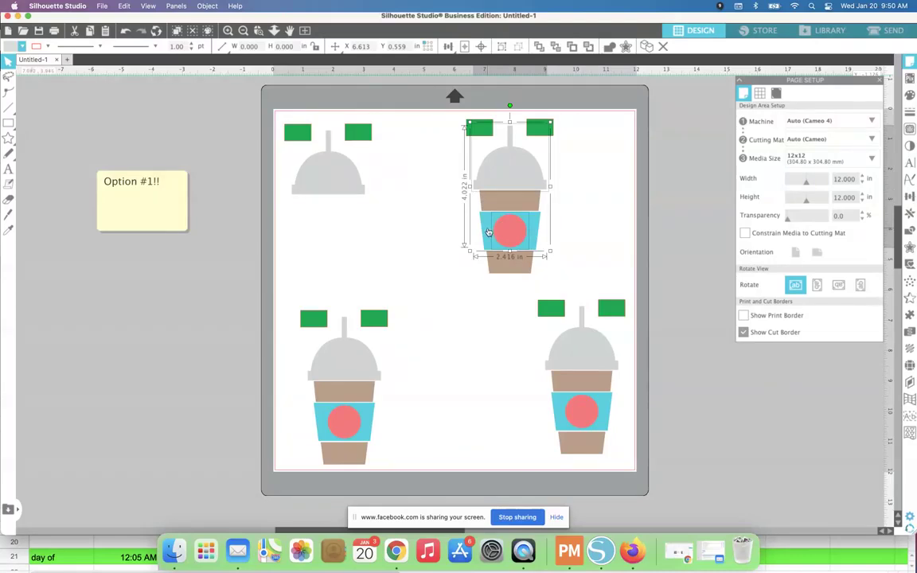
{"action": "left_click", "coordinate": [489, 231]}
{"action": "left_click", "coordinate": [502, 232]}
{"action": "key", "text": "Delete"}
{"action": "left_click", "coordinate": [483, 227]}
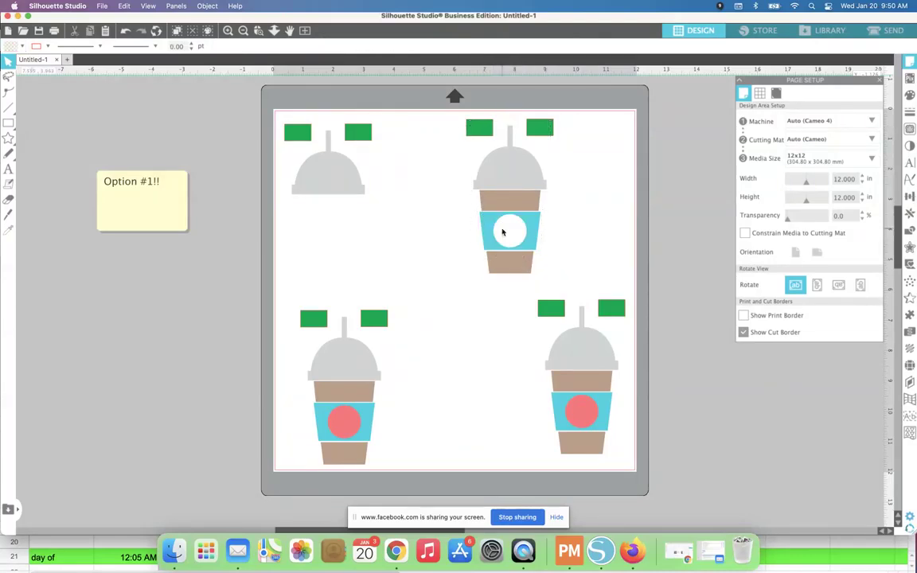
{"action": "key", "text": "Delete"}
{"action": "left_click", "coordinate": [491, 187]}
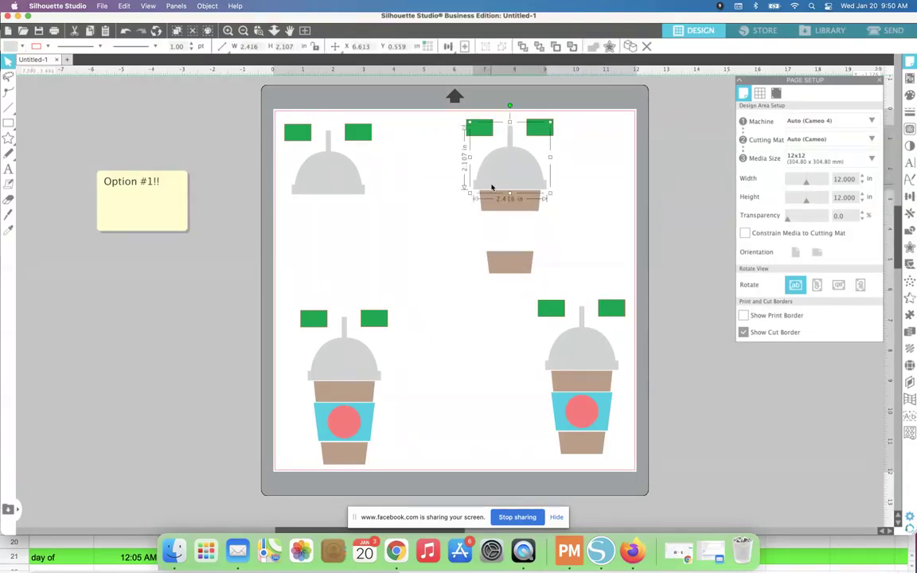
{"action": "key", "text": "Delete"}
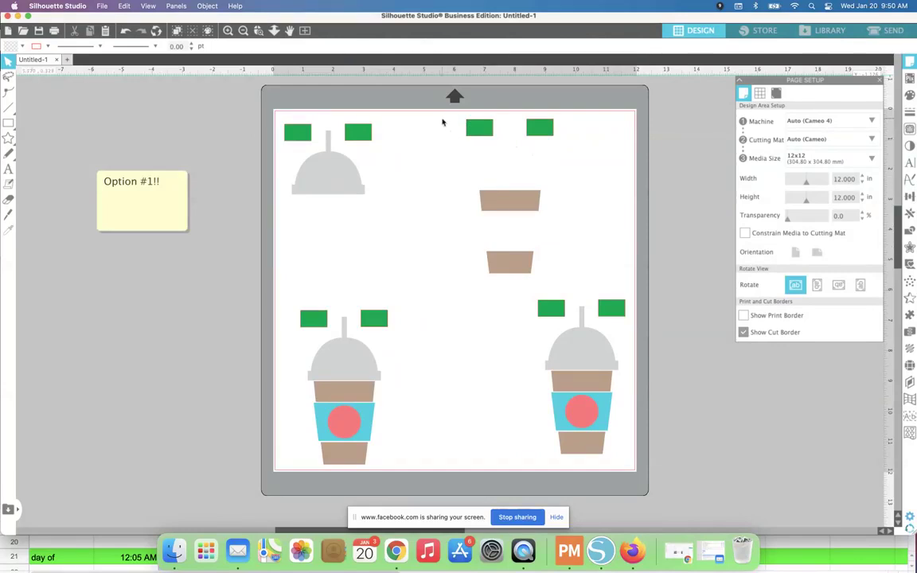
Strip the lower-left cup down to its blue sleeve and the lower-right cup to its coral circle, keeping the green rectangles
{"action": "left_click", "coordinate": [348, 371]}
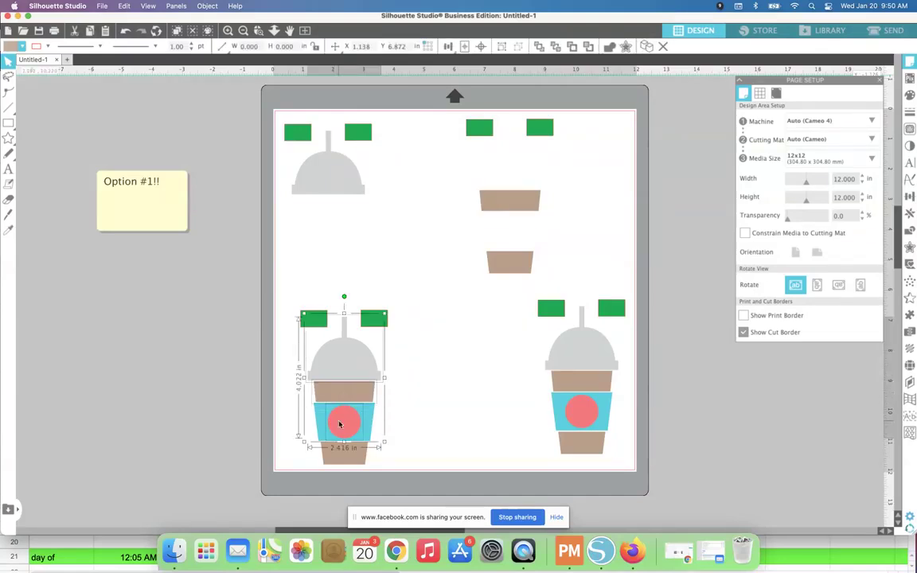
{"action": "key", "text": "Delete"}
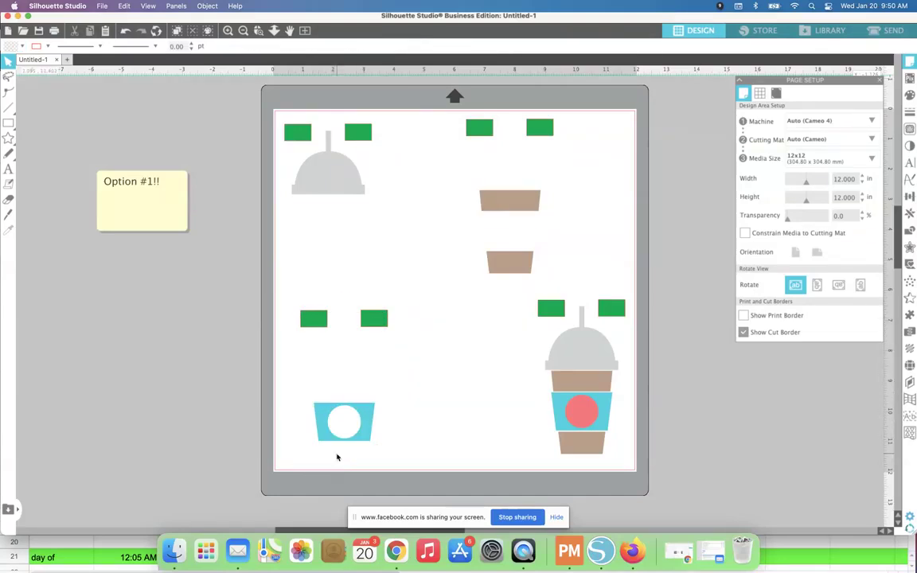
{"action": "left_click", "coordinate": [601, 360]}
{"action": "left_click", "coordinate": [579, 404], "text": "shift"}
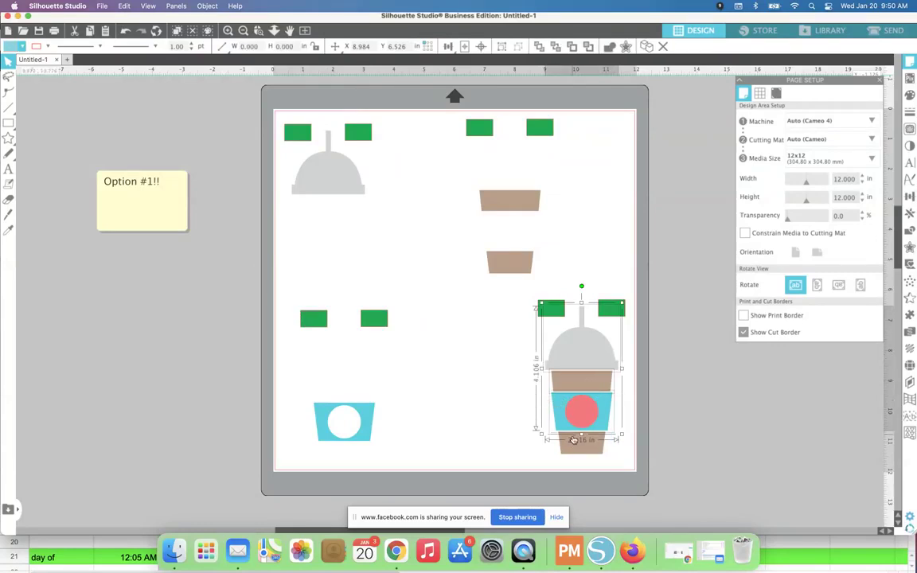
{"action": "key", "text": "Delete"}
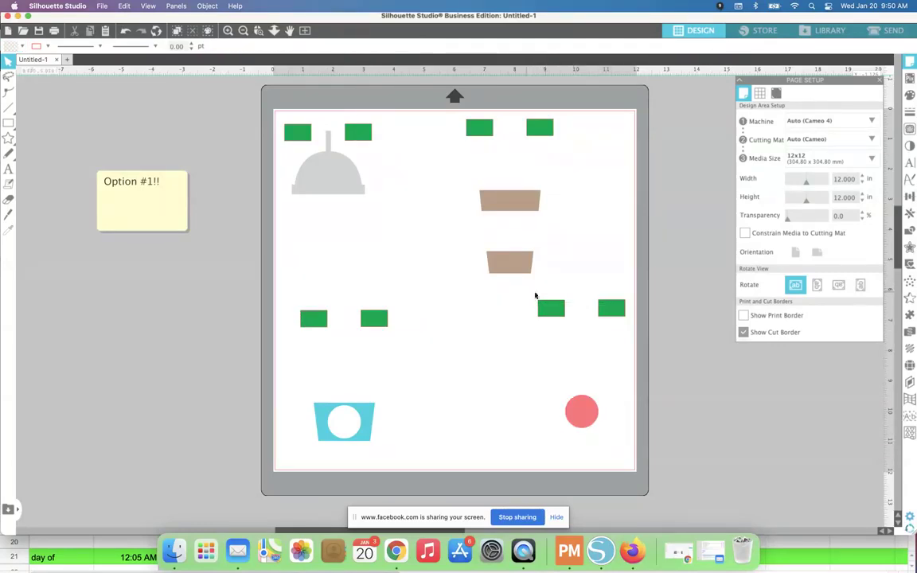
Group each remaining colour piece with its own pair of green rectangles, making four separate groups
{"action": "left_click_drag", "start_coordinate": [527, 296], "coordinate": [647, 449]}
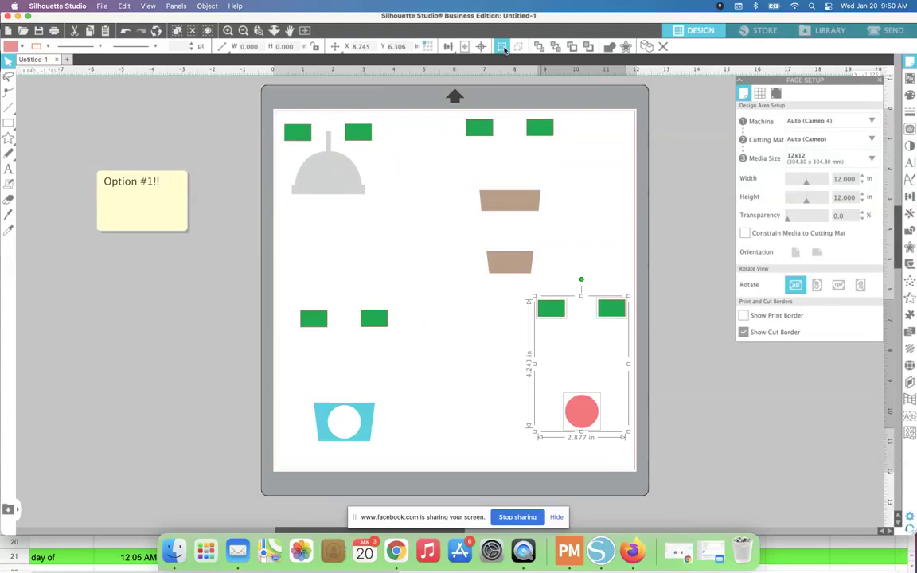
{"action": "left_click_drag", "start_coordinate": [296, 284], "coordinate": [415, 450]}
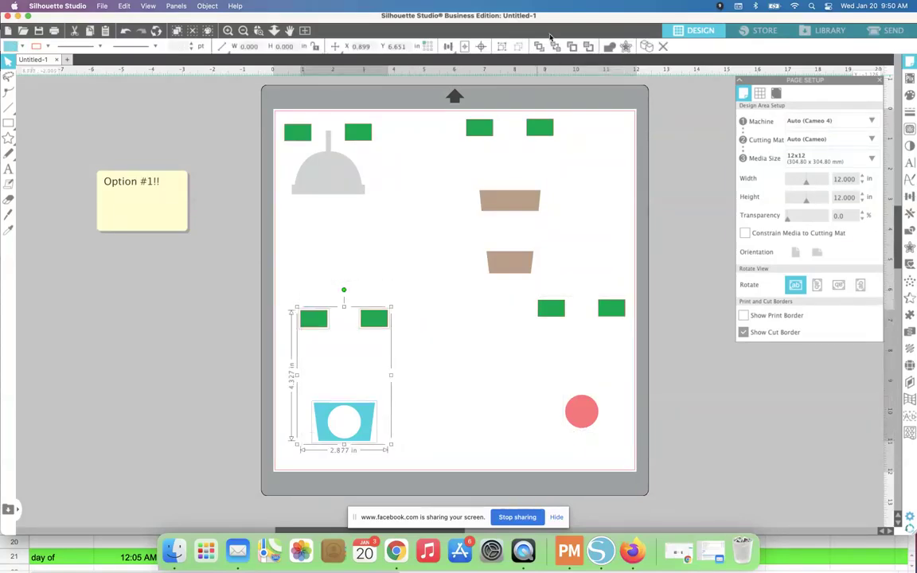
{"action": "left_click_drag", "start_coordinate": [253, 102], "coordinate": [387, 201]}
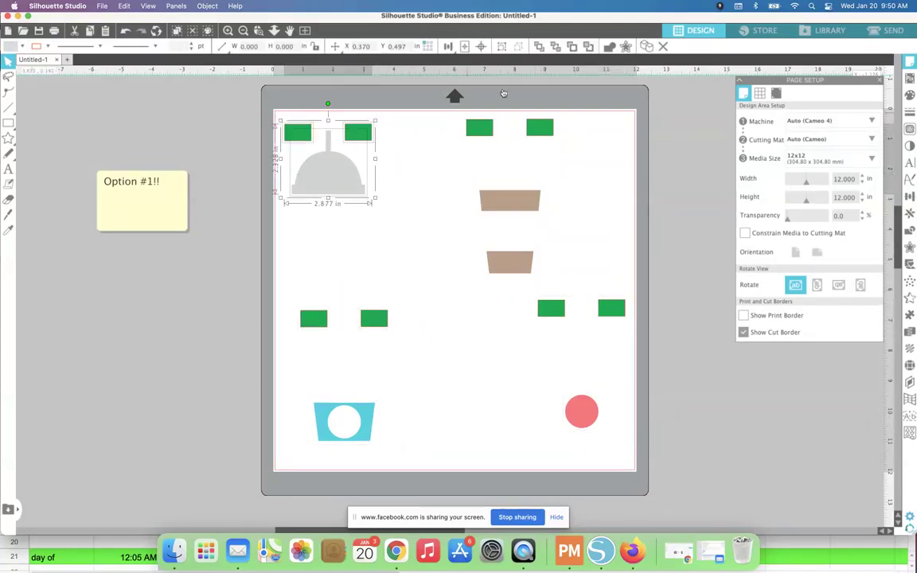
{"action": "left_click_drag", "start_coordinate": [413, 99], "coordinate": [563, 285]}
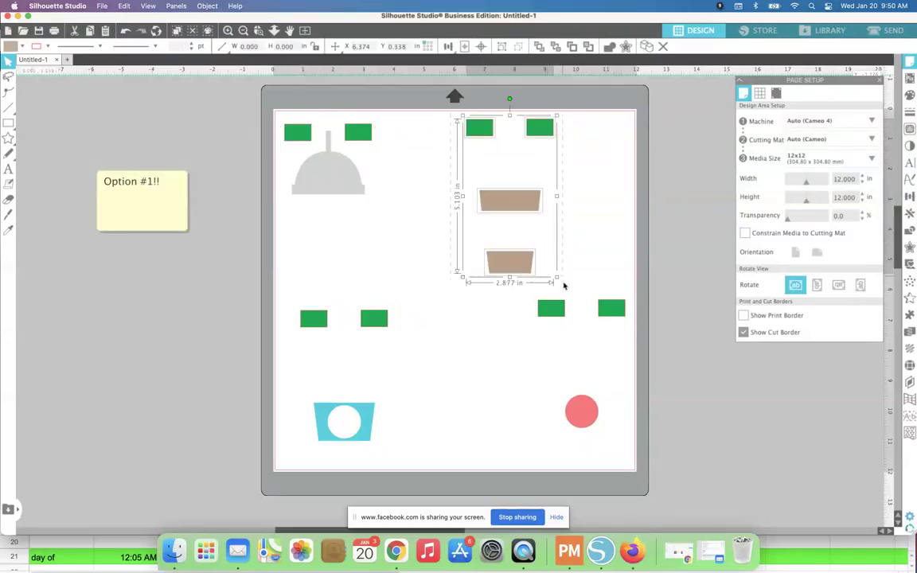
{"action": "left_click", "coordinate": [422, 206]}
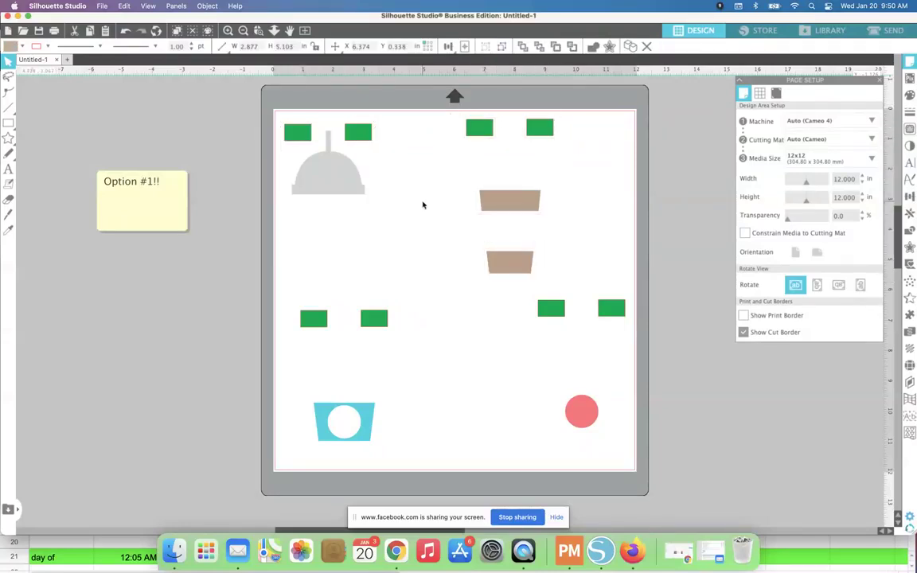
Select the brown and coral groups to check the grouping and move the brown group beside the lid group
{"action": "left_click", "coordinate": [491, 200]}
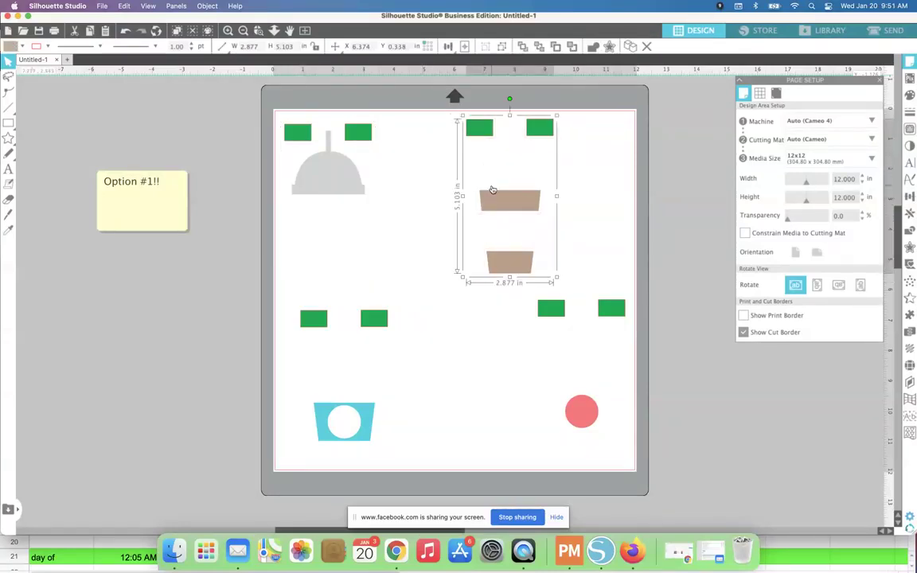
{"action": "left_click", "coordinate": [495, 285]}
{"action": "left_click", "coordinate": [549, 308]}
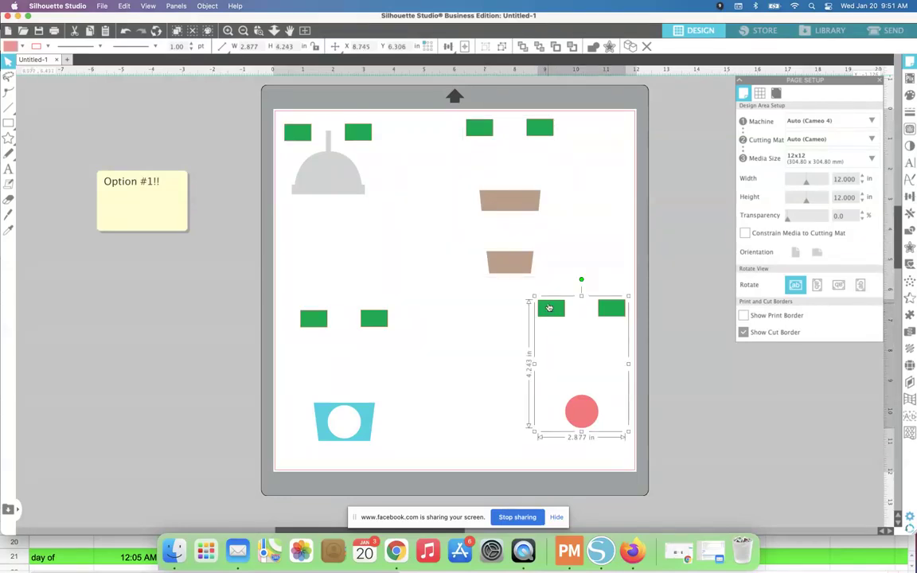
{"action": "left_click_drag", "start_coordinate": [511, 207], "coordinate": [428, 223]}
Select all four colour groups and center them on the page
{"action": "left_click_drag", "start_coordinate": [292, 118], "coordinate": [628, 452]}
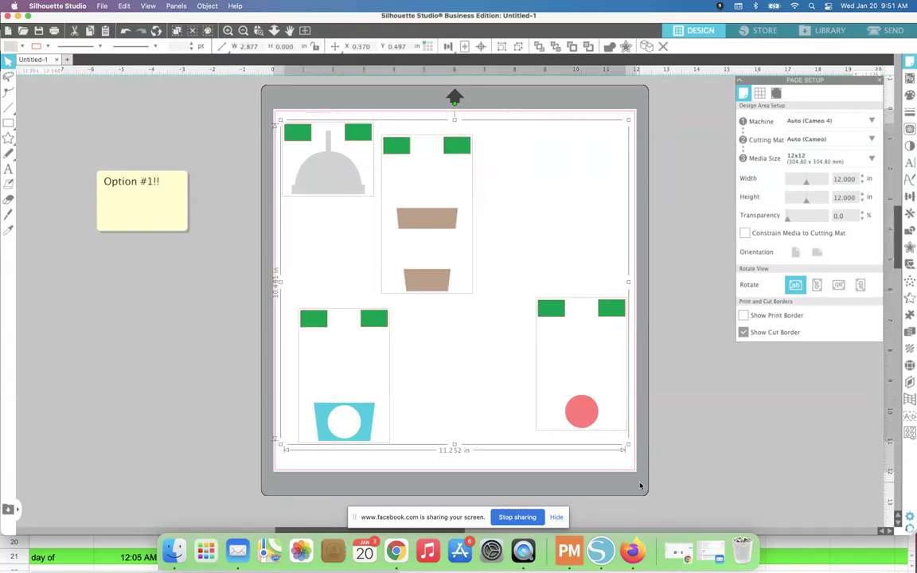
{"action": "left_click", "coordinate": [478, 47]}
{"action": "left_click", "coordinate": [511, 256]}
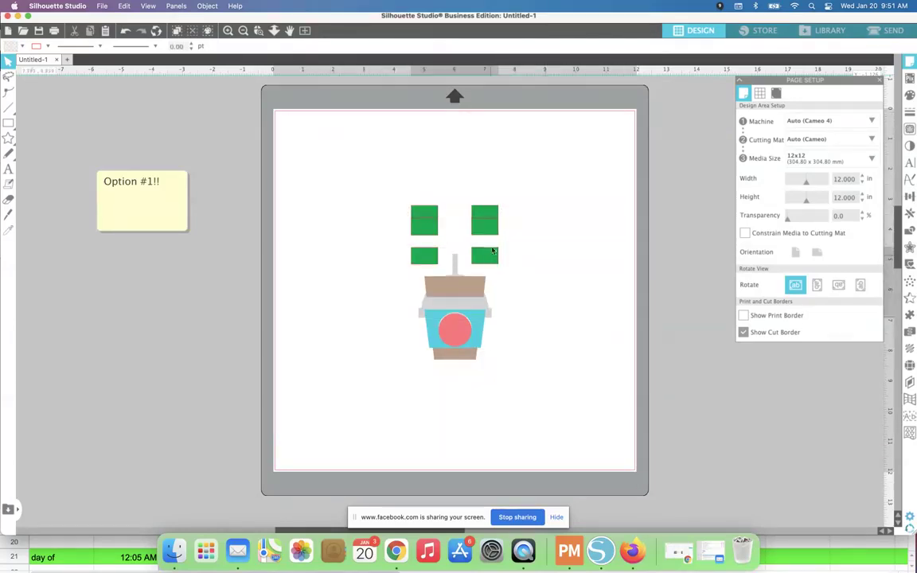
Reselect the stacked groups and align their top edges so the green rectangles overlap and the cup layers register
{"action": "key", "text": "super+z"}
{"action": "key", "text": "super+z"}
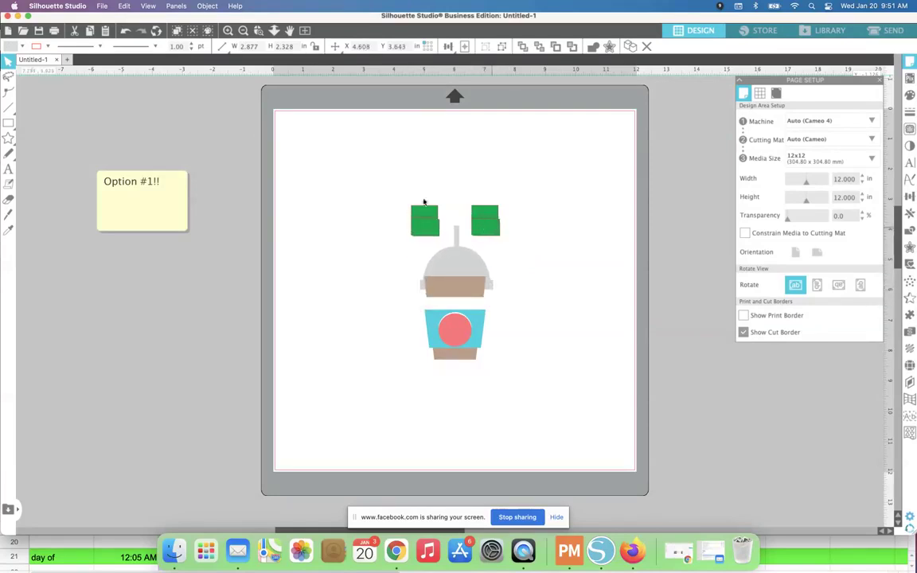
{"action": "left_click", "coordinate": [491, 229]}
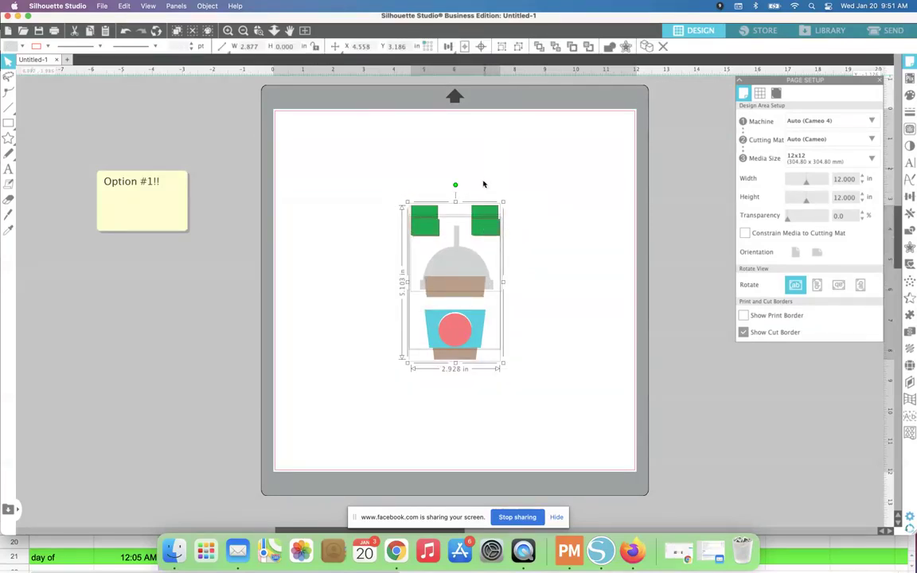
{"action": "left_click", "coordinate": [448, 47]}
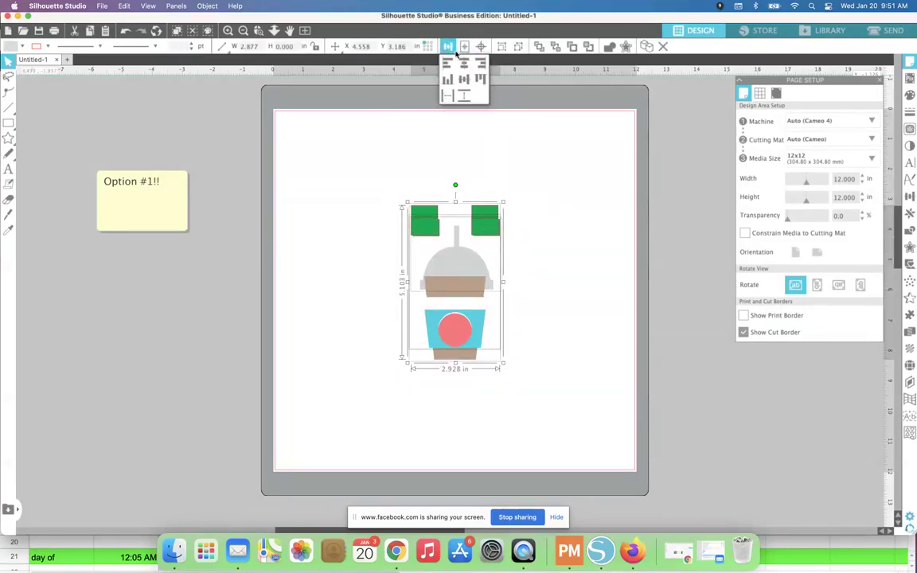
{"action": "left_click", "coordinate": [461, 84]}
{"action": "left_click", "coordinate": [536, 245]}
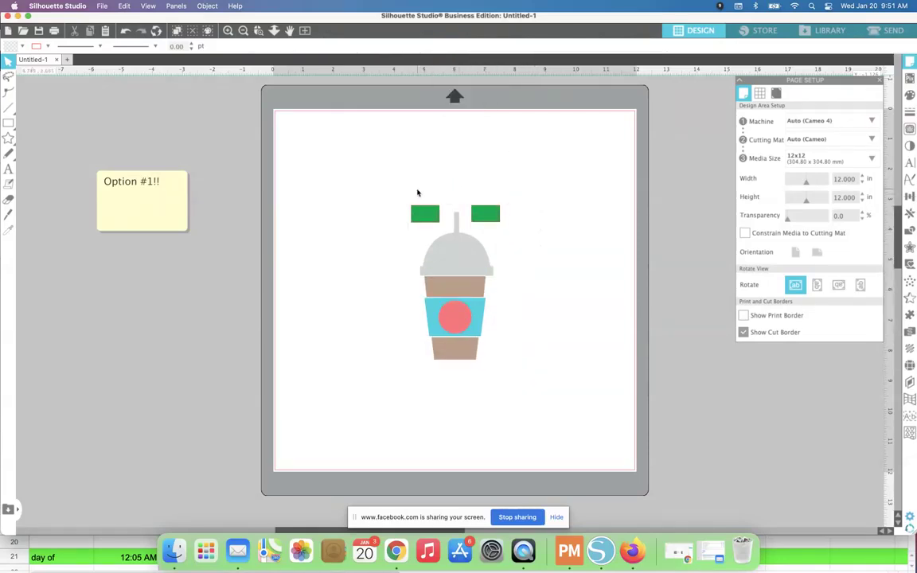
Separate the stacked groups into the page corners: circle upper left, brown pieces upper right, sleeve lower right, lid lower left
{"action": "left_click_drag", "start_coordinate": [425, 217], "coordinate": [301, 138]}
{"action": "left_click_drag", "start_coordinate": [430, 239], "coordinate": [563, 344]}
{"action": "left_click", "coordinate": [501, 286]}
{"action": "left_click_drag", "start_coordinate": [446, 248], "coordinate": [575, 162]}
{"action": "left_click_drag", "start_coordinate": [486, 213], "coordinate": [353, 394]}
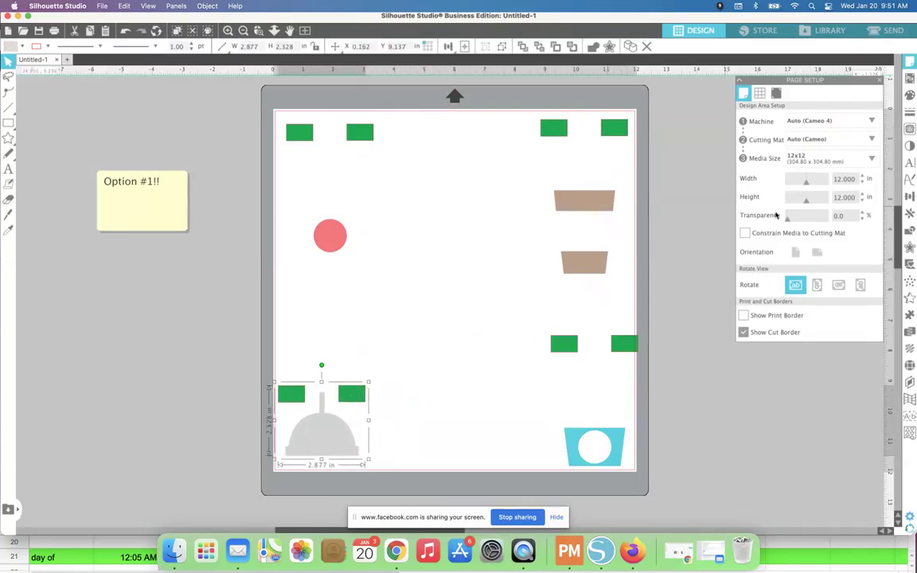
Set the page transparency to 74% and select the circle group and the whole layout to check their placement over the mat grid
{"action": "left_click_drag", "start_coordinate": [797, 236], "coordinate": [846, 218]}
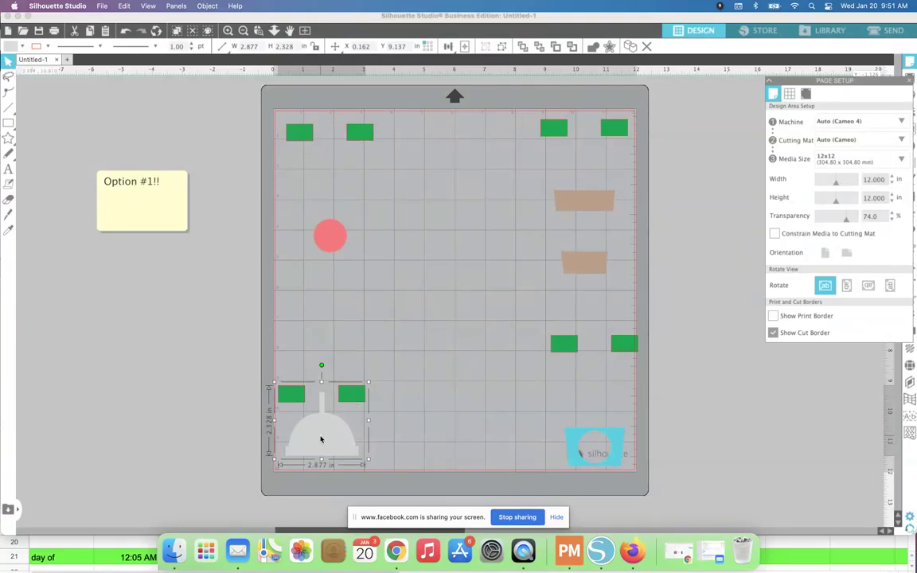
{"action": "left_click_drag", "start_coordinate": [329, 211], "coordinate": [372, 237]}
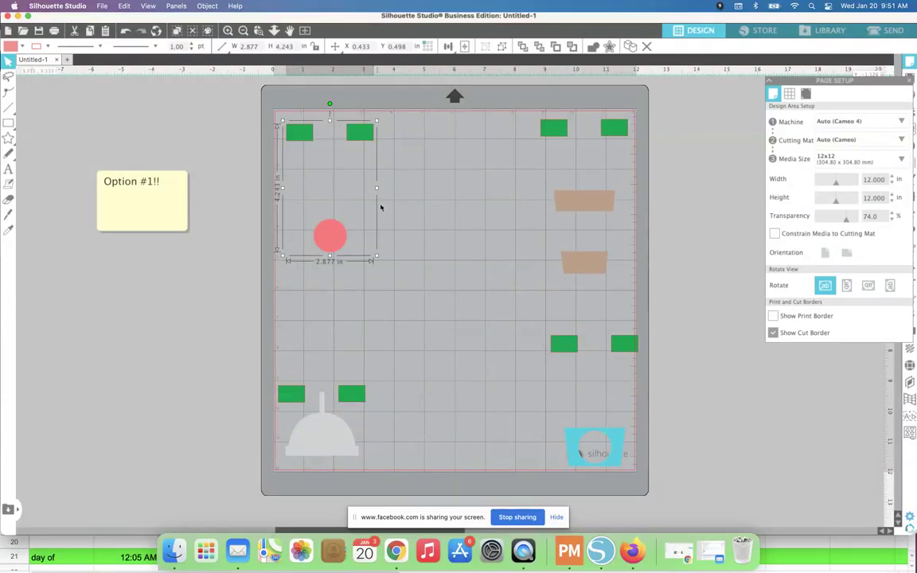
{"action": "left_click", "coordinate": [378, 207]}
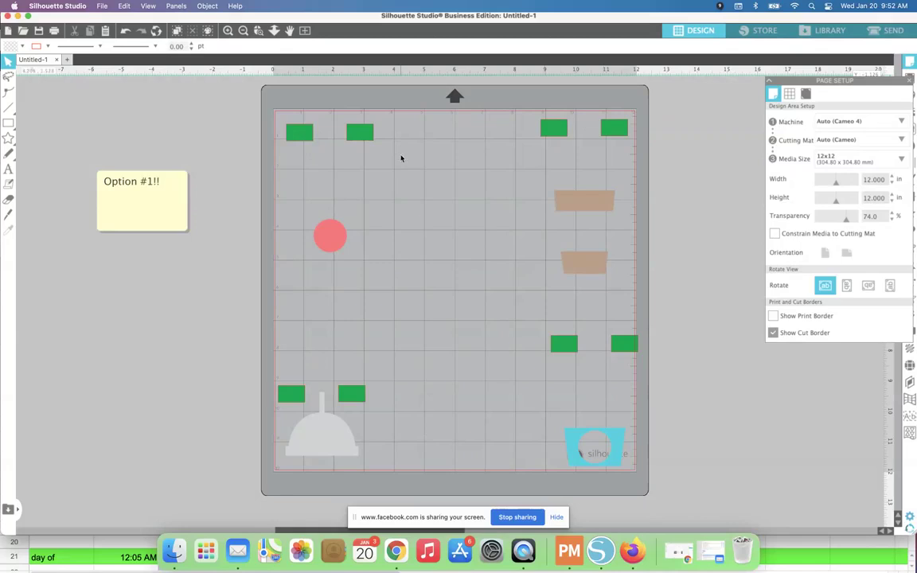
{"action": "left_click_drag", "start_coordinate": [243, 110], "coordinate": [642, 455]}
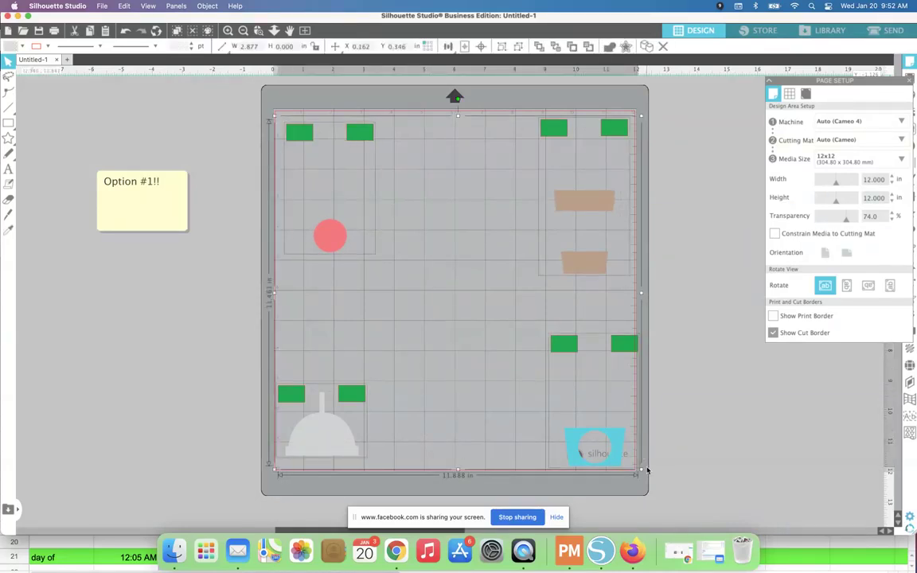
{"action": "left_click", "coordinate": [303, 362]}
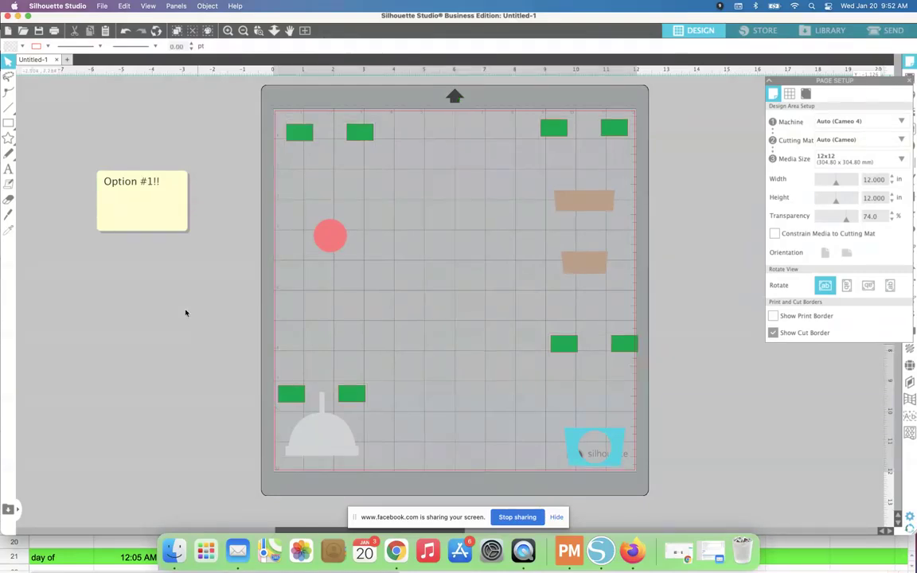
Create a new document, import Coffee Cup 11.svg from the SoFontsy-Coffee-Cup-Monogram folder in Finder, and move the cup onto the page
{"action": "left_click", "coordinate": [67, 60]}
{"action": "left_click", "coordinate": [173, 551]}
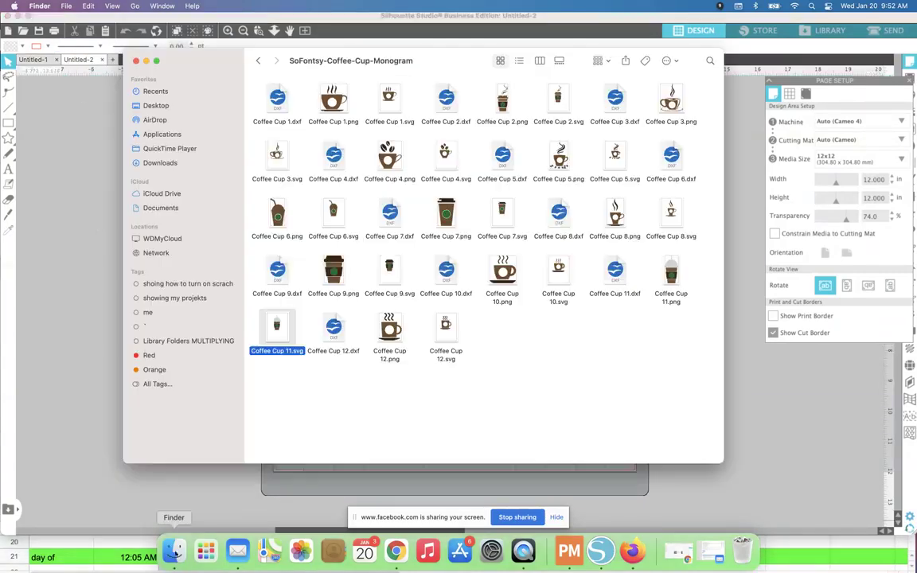
{"action": "left_click_drag", "start_coordinate": [277, 326], "coordinate": [89, 325]}
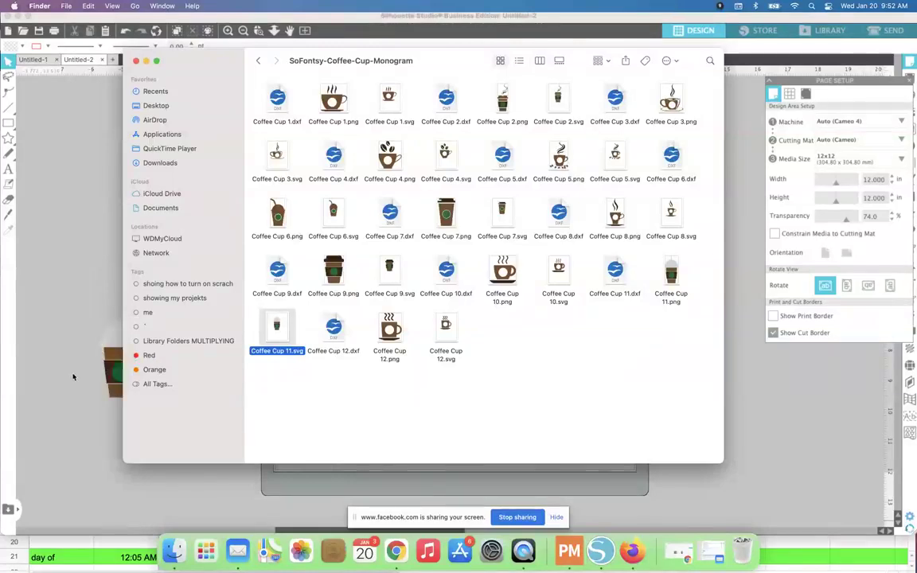
{"action": "left_click_drag", "start_coordinate": [119, 374], "coordinate": [510, 362]}
{"action": "left_click", "coordinate": [252, 390]}
Add a sticky note reading "OPTION #2" beside the page
{"action": "left_click", "coordinate": [8, 168]}
{"action": "left_click", "coordinate": [119, 202]}
{"action": "type", "text": "OPTION #2"}
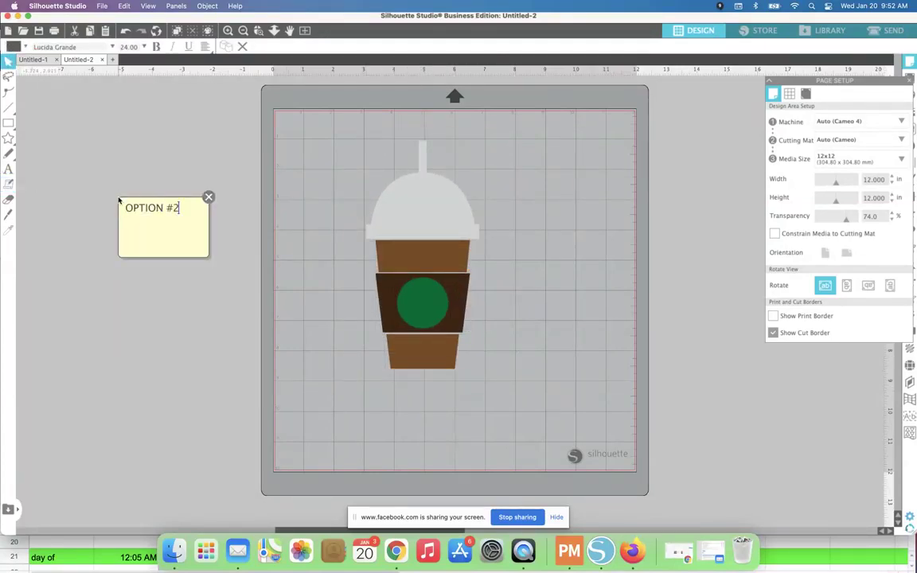
{"action": "left_click", "coordinate": [151, 293]}
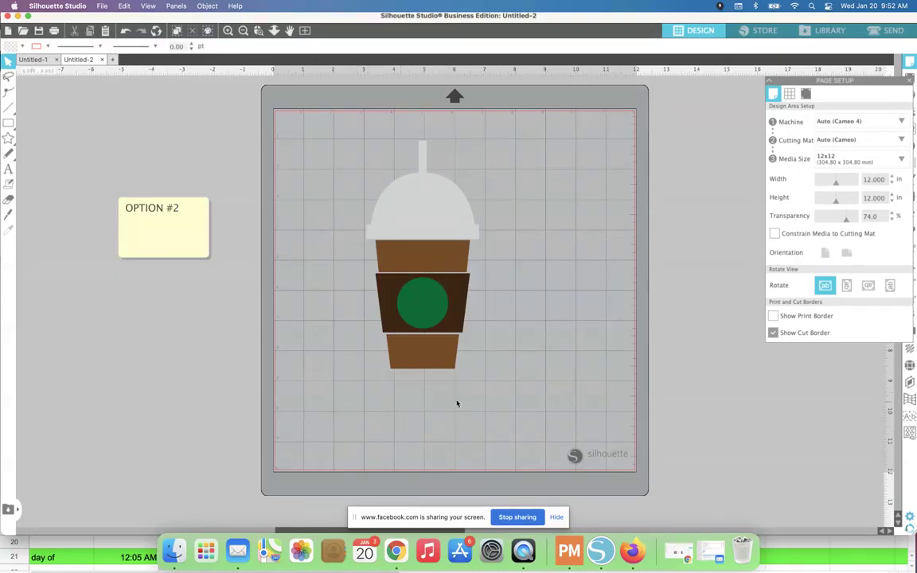
Draw two registration rectangles about 1.47 by 1.01 in above the cup, one on each side of the straw
{"action": "left_click", "coordinate": [8, 122]}
{"action": "mouse_move", "coordinate": [339, 118]}
{"action": "left_mouse_down"}
{"action": "mouse_move", "coordinate": [362, 146]}
{"action": "mouse_move", "coordinate": [385, 151]}
{"action": "mouse_move", "coordinate": [486, 115]}
{"action": "left_mouse_up"}
{"action": "left_click", "coordinate": [380, 85]}
Select both registration rectangles and fill them with red
{"action": "left_click_drag", "start_coordinate": [334, 106], "coordinate": [466, 136]}
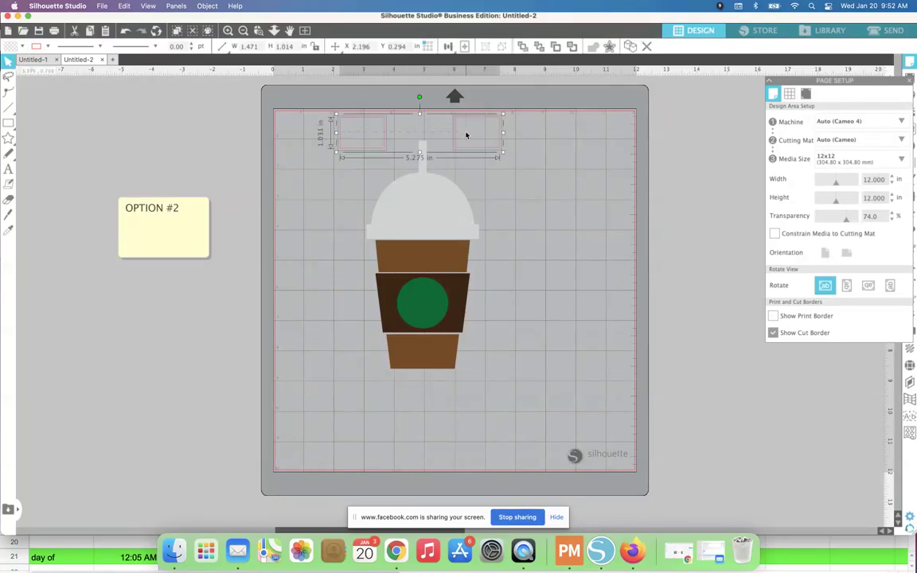
{"action": "left_click", "coordinate": [23, 47]}
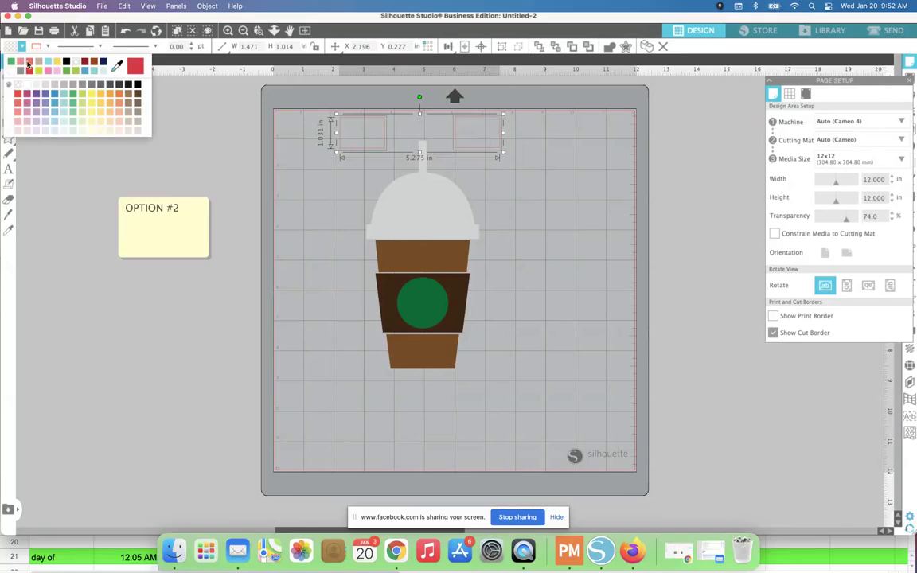
{"action": "left_click", "coordinate": [23, 62]}
{"action": "left_click", "coordinate": [232, 140]}
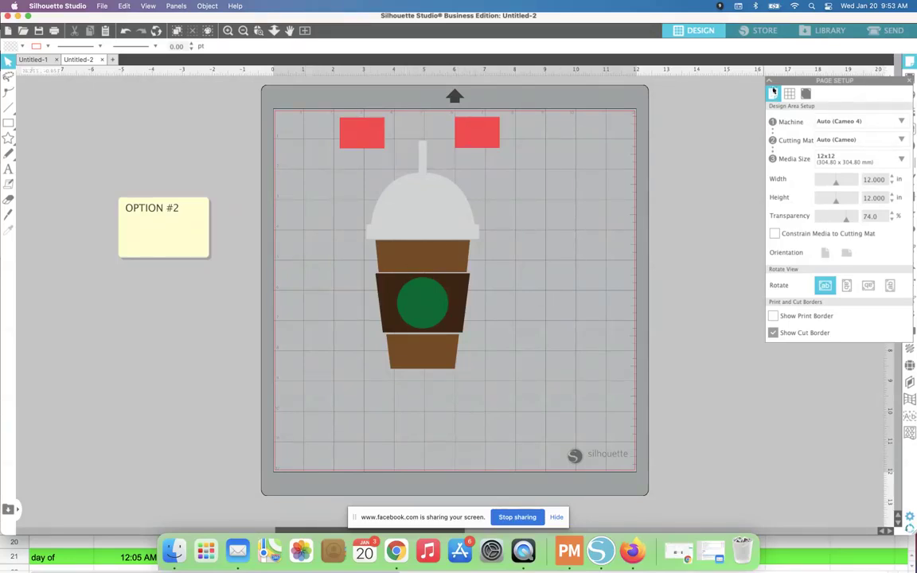
Open the cut settings, organize the cut by fill color, and look through the material choices for the brown fill
{"action": "left_click", "coordinate": [883, 31]}
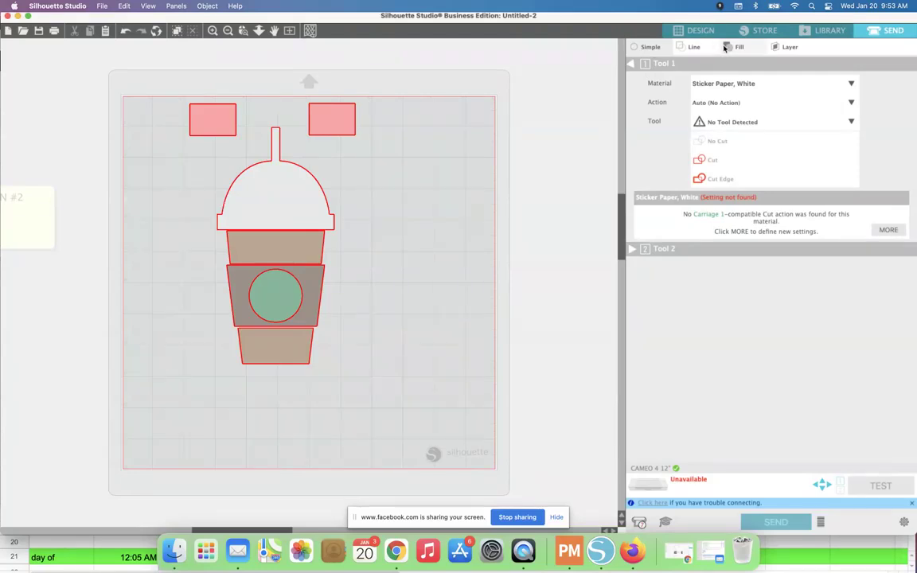
{"action": "left_click", "coordinate": [725, 48]}
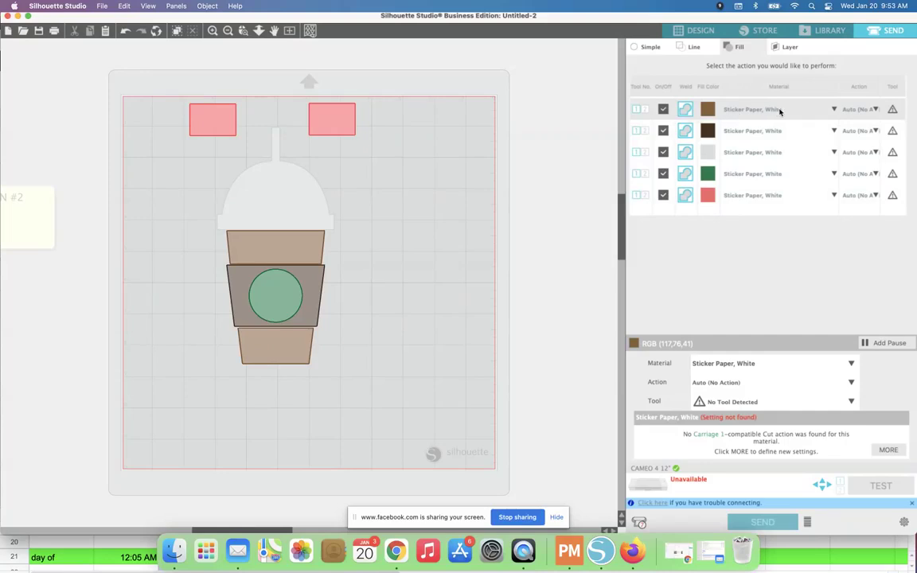
{"action": "left_click", "coordinate": [753, 109]}
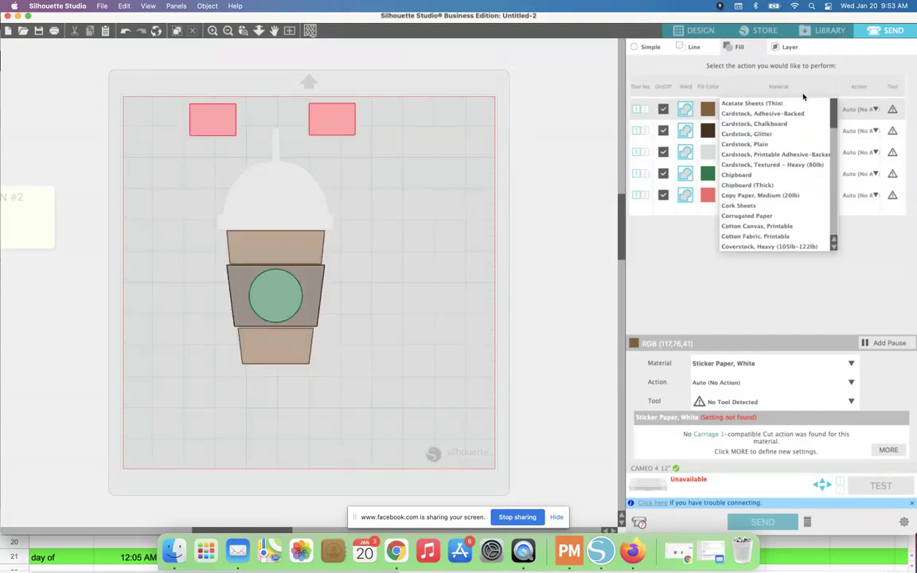
{"action": "left_click", "coordinate": [722, 284]}
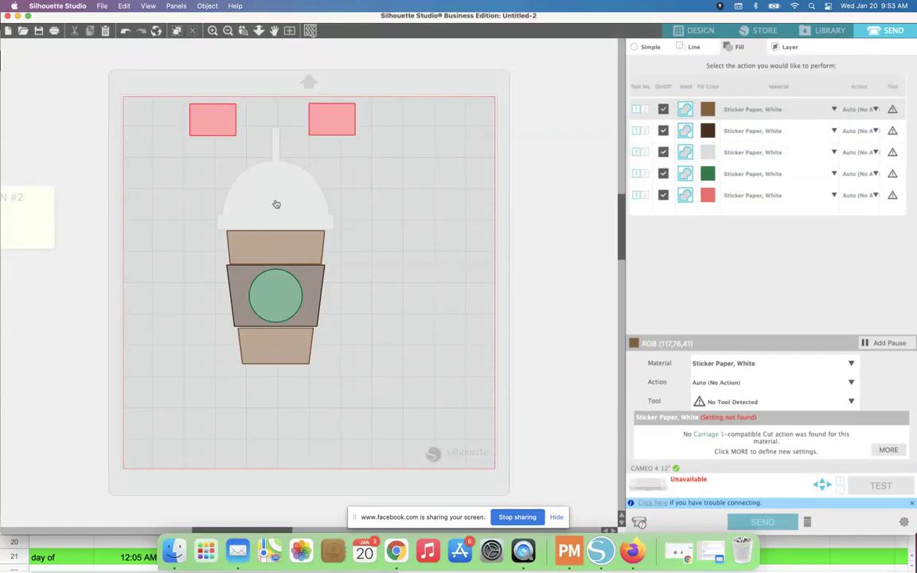
Turn off cutting for the brown, dark brown and green fills, leaving the grey lid and red rectangles enabled
{"action": "left_click", "coordinate": [664, 110]}
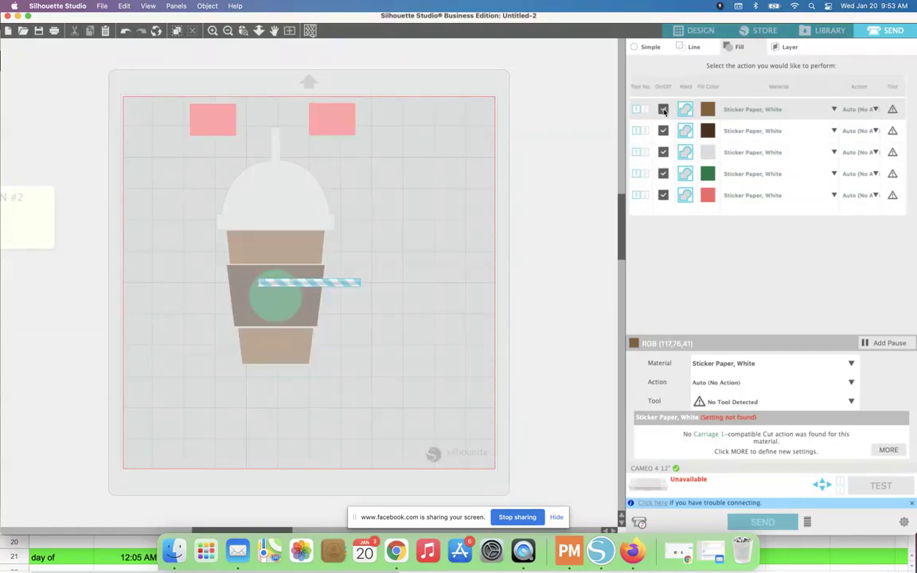
{"action": "left_click", "coordinate": [663, 131]}
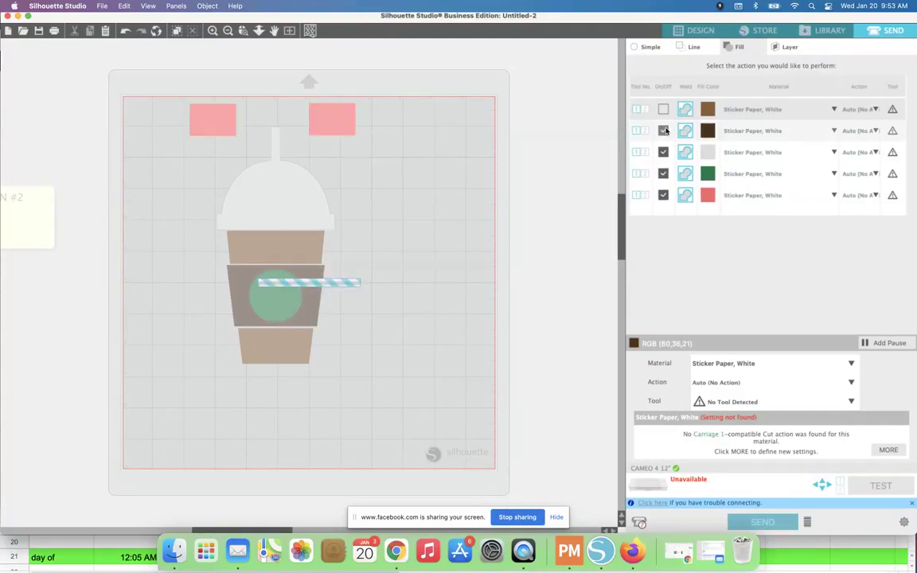
{"action": "left_click", "coordinate": [663, 174]}
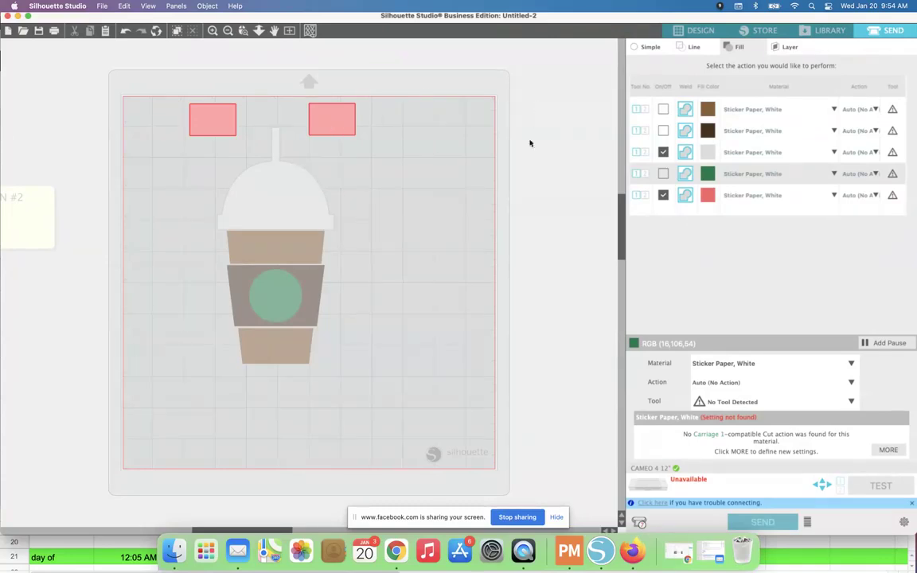
Turn off cutting for the grey lid and enable the green circle together with the red rectangles
{"action": "left_click", "coordinate": [664, 153]}
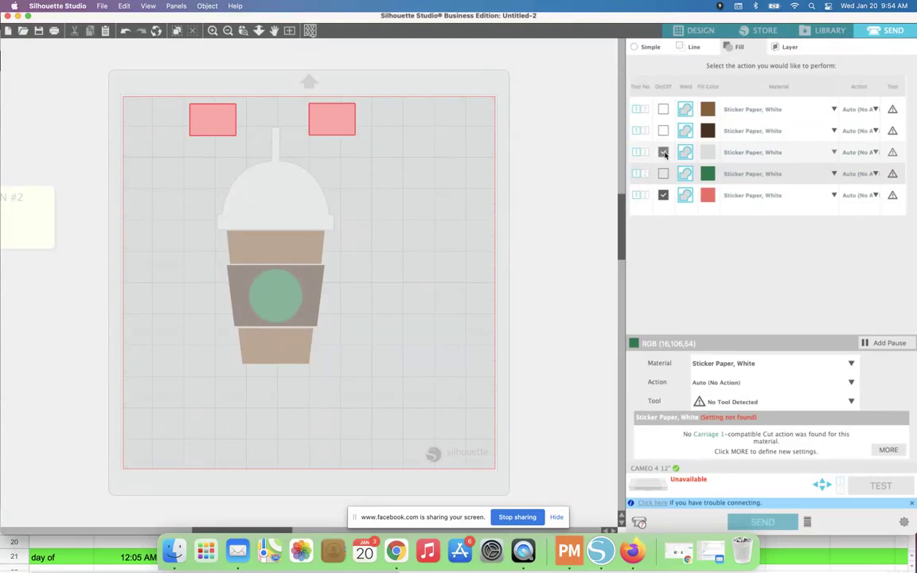
{"action": "left_click", "coordinate": [664, 152]}
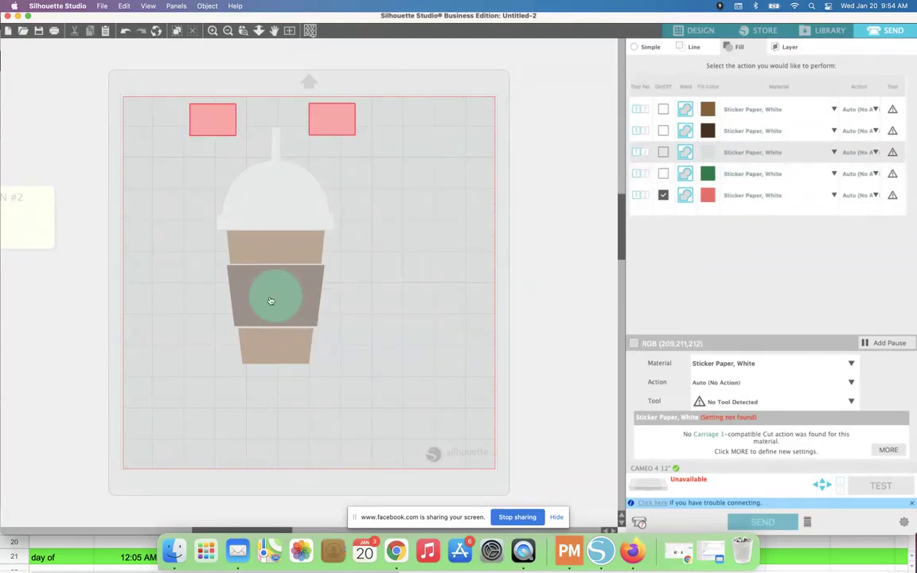
{"action": "left_click", "coordinate": [663, 173]}
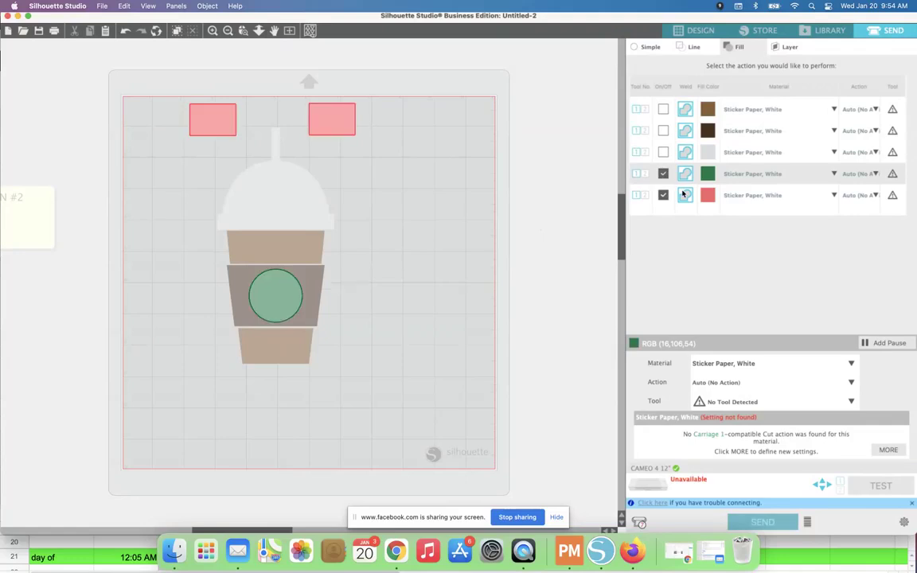
Turn off cutting for the green circle and enable the dark brown sleeve together with the red rectangles
{"action": "left_click", "coordinate": [663, 196]}
{"action": "left_click", "coordinate": [663, 174]}
{"action": "left_click", "coordinate": [663, 133]}
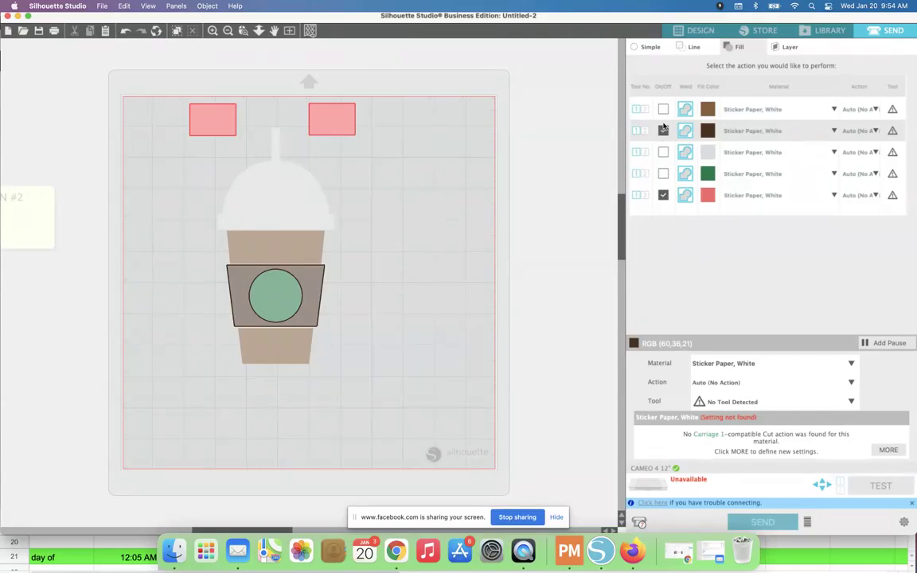
{"action": "left_click", "coordinate": [524, 551]}
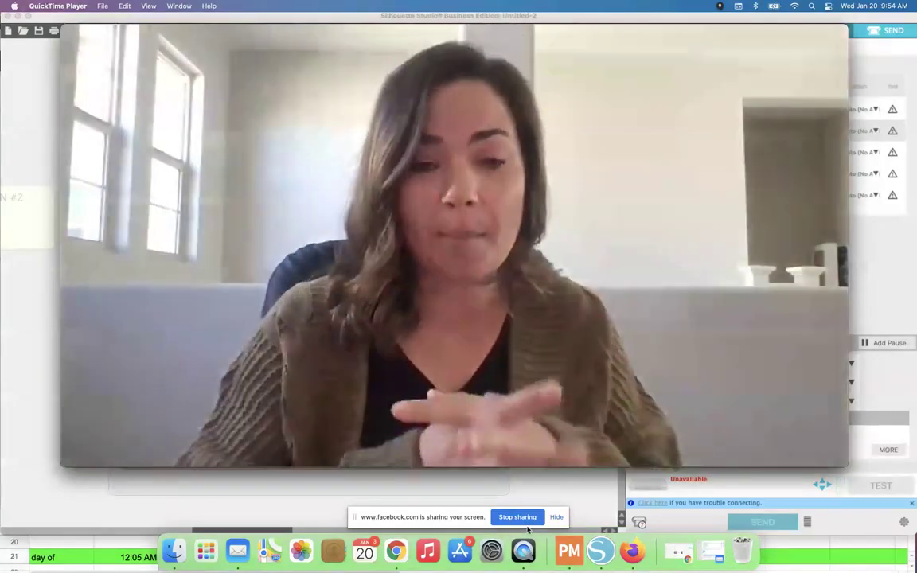